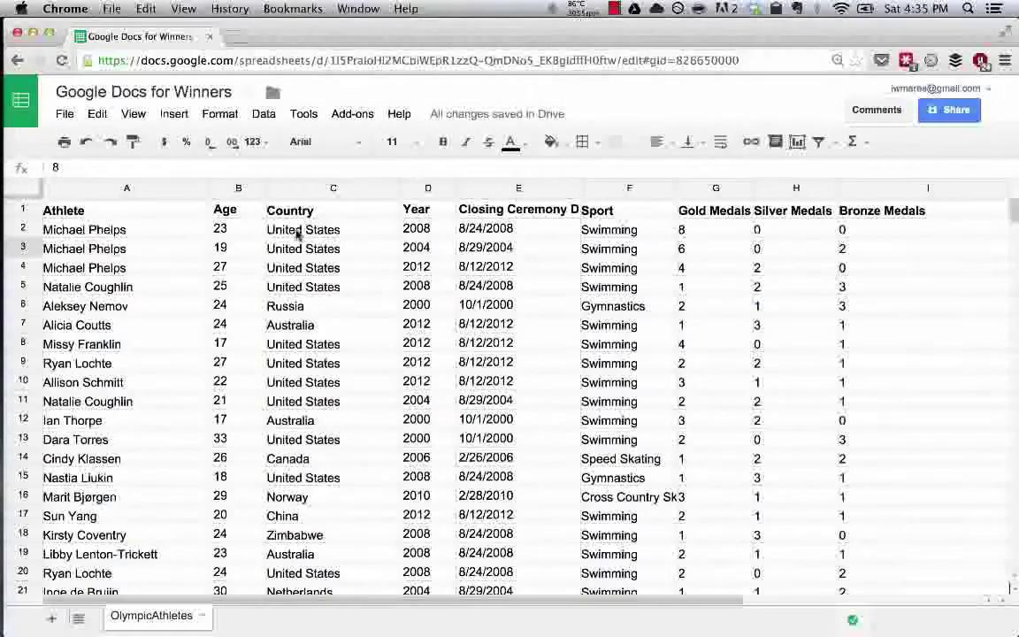
{"action": "left_click", "coordinate": [326, 188]}
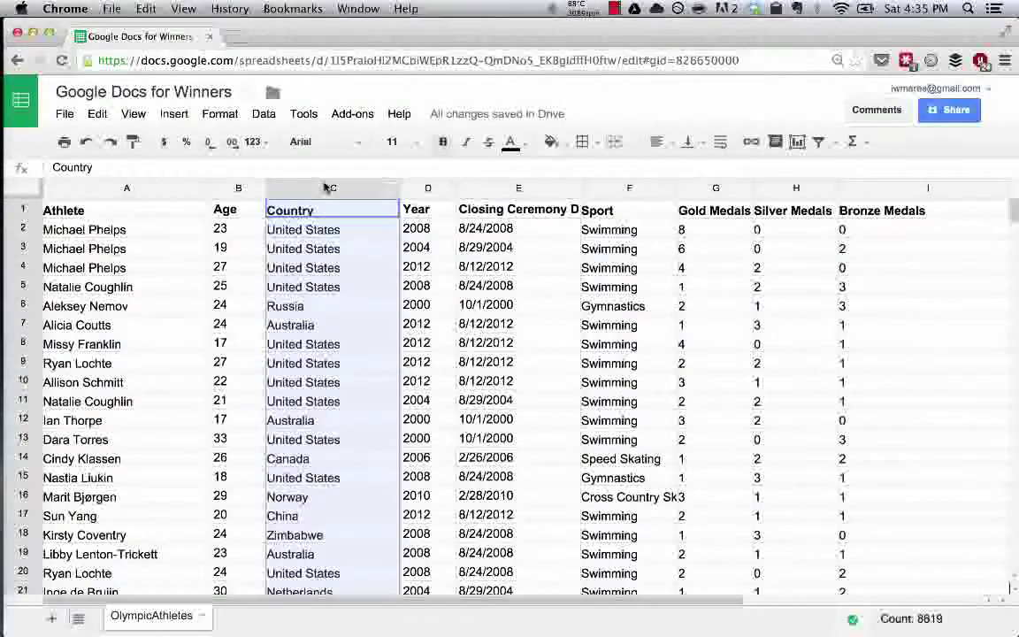
{"action": "left_click", "coordinate": [262, 115]}
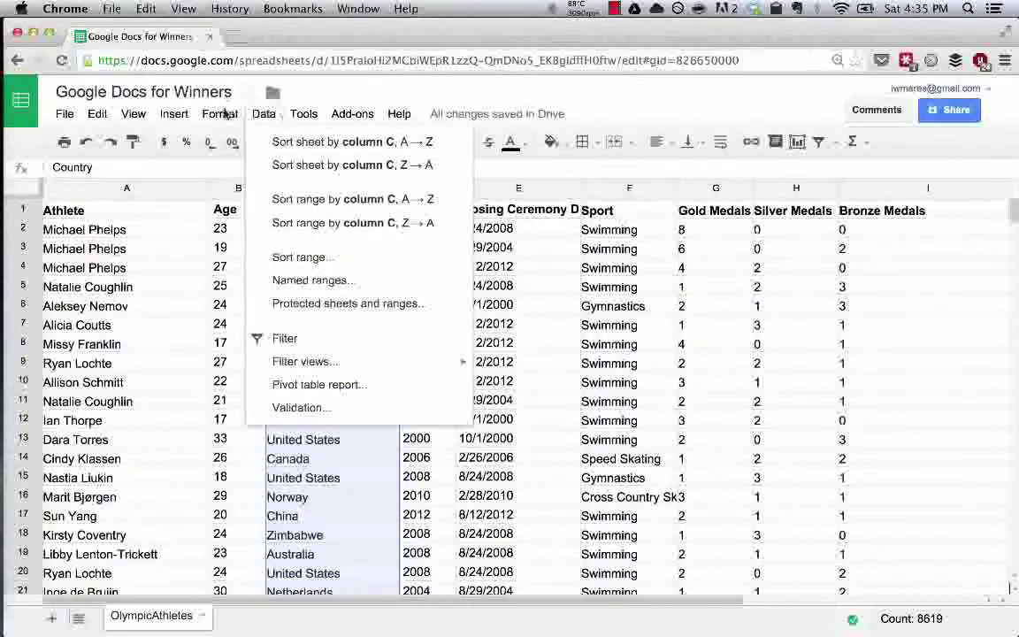
{"action": "left_click", "coordinate": [266, 112]}
{"action": "left_click", "coordinate": [221, 115]}
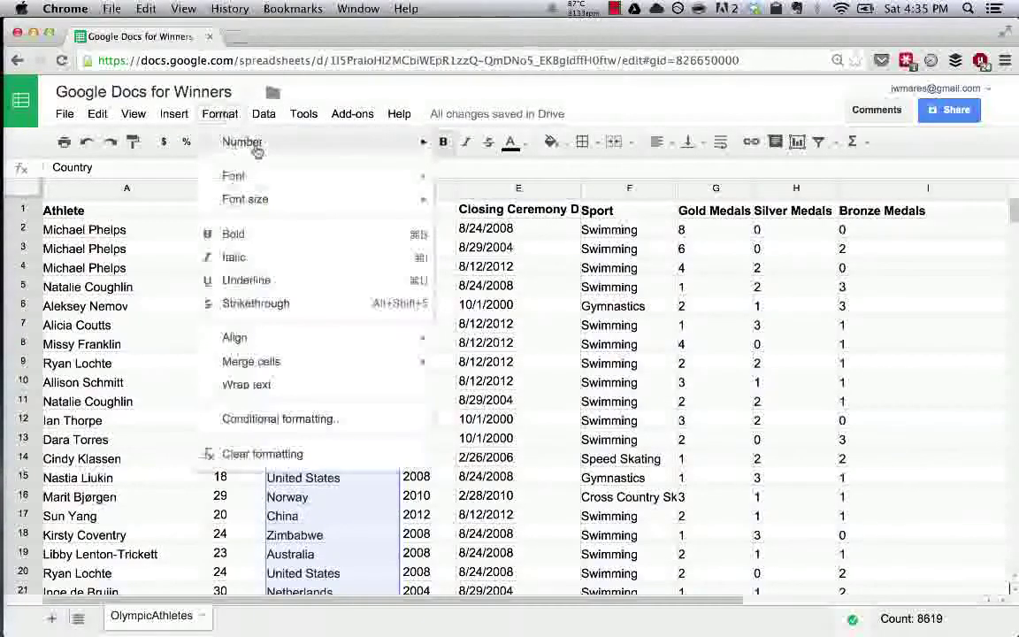
{"action": "left_click", "coordinate": [280, 419]}
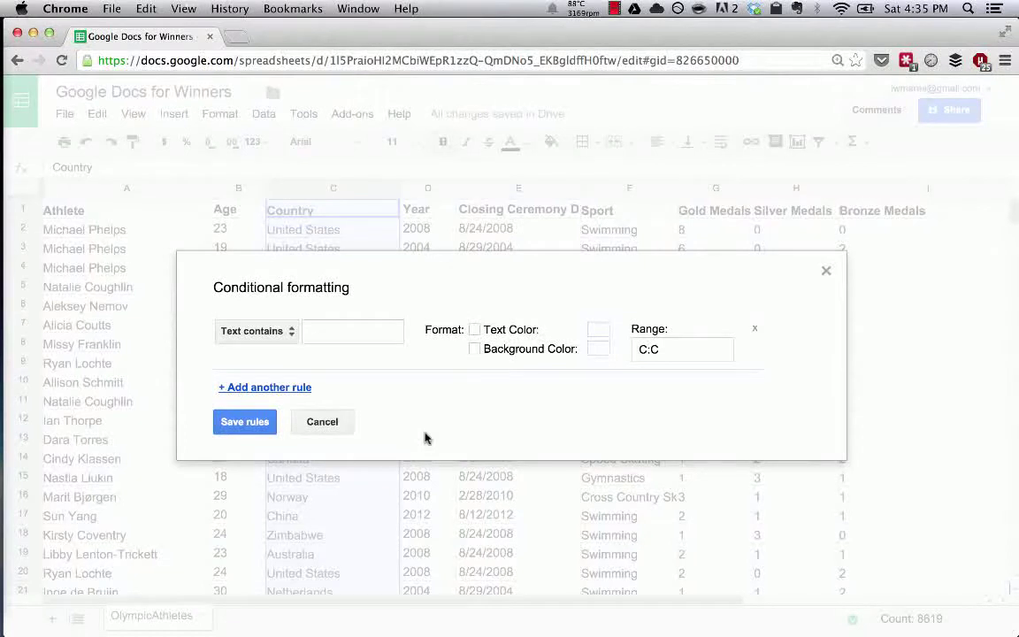
- Add a column C rule giving cells with text exactly 'United States' a blue background, and save it
{"action": "left_click", "coordinate": [266, 331]}
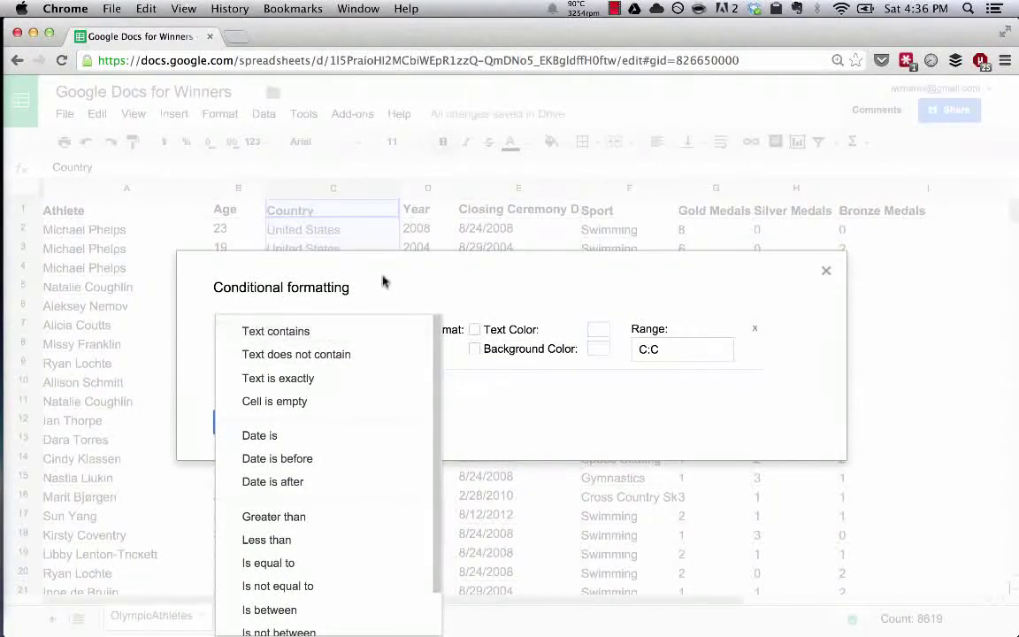
{"action": "left_click", "coordinate": [305, 378]}
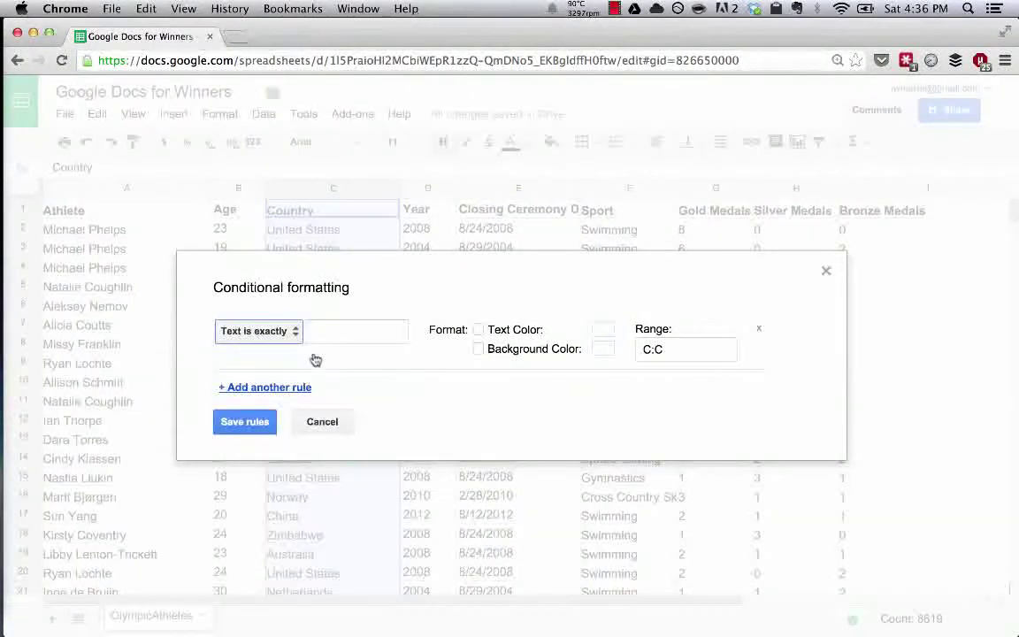
{"action": "left_click", "coordinate": [337, 330]}
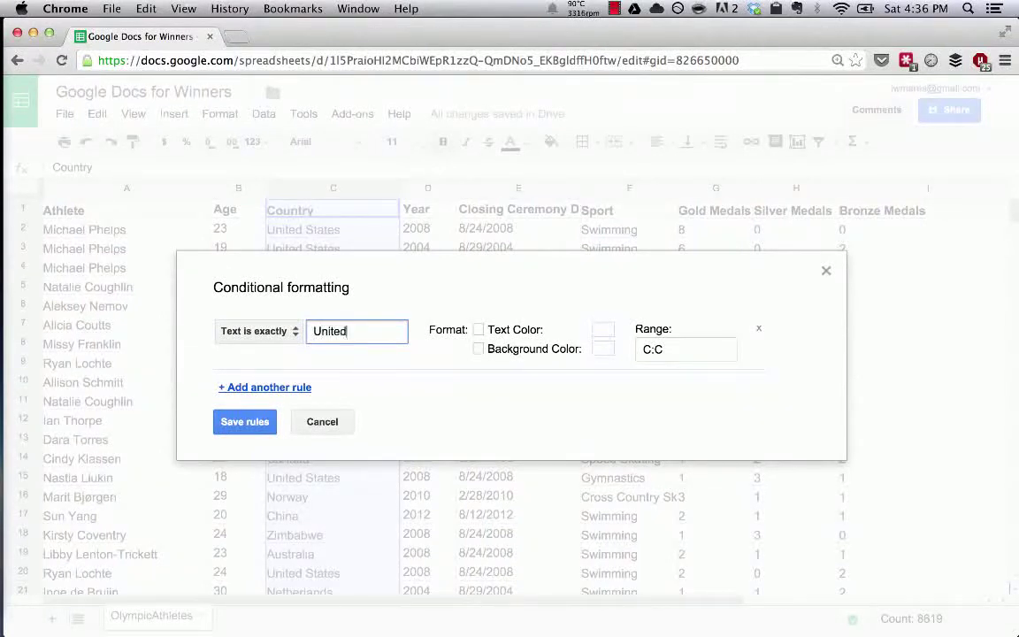
{"action": "type", "text": "United States"}
{"action": "left_click", "coordinate": [479, 353]}
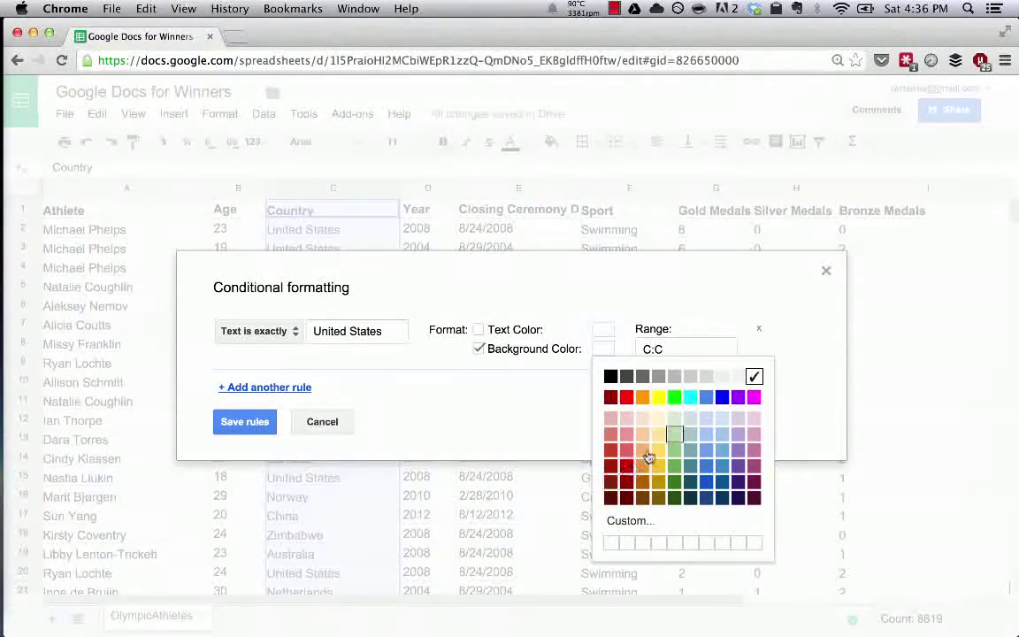
{"action": "left_click", "coordinate": [722, 398]}
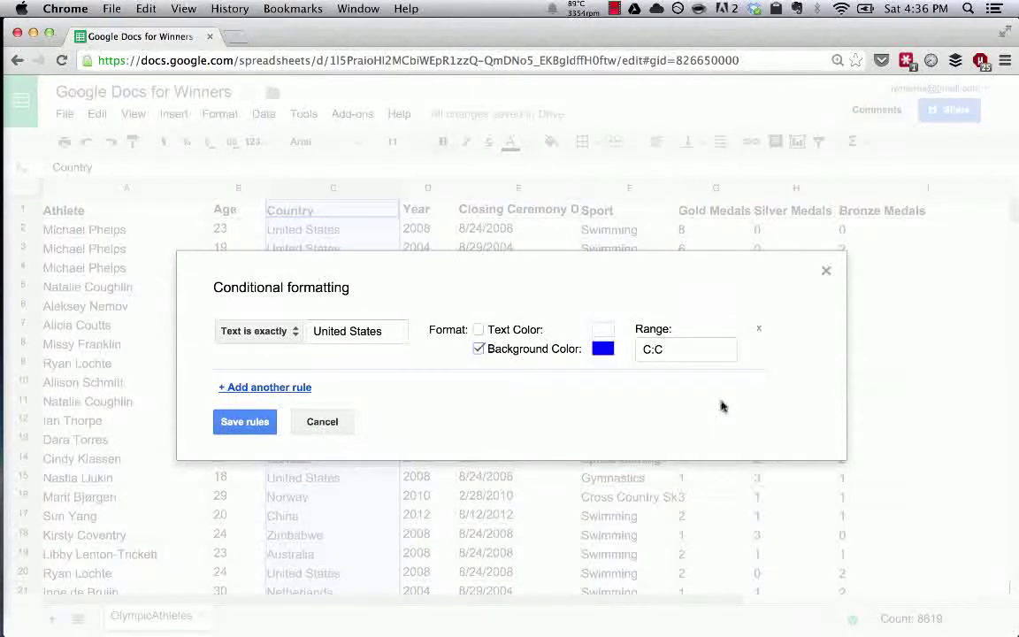
{"action": "left_click", "coordinate": [232, 428]}
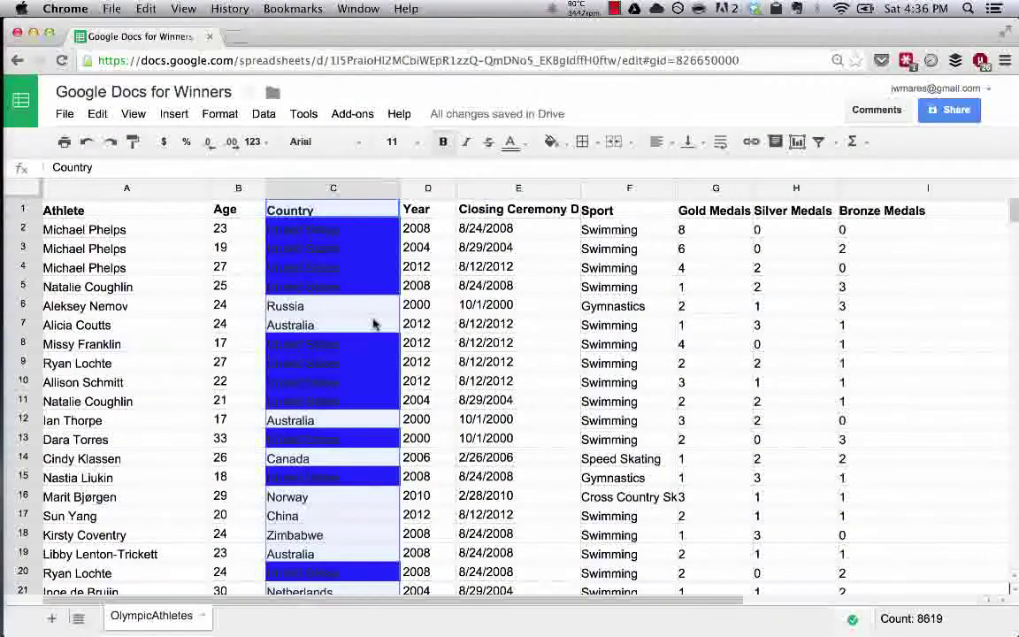
- Scroll down column C to check the blue United States cells, then scroll back up
{"action": "scroll", "coordinate": [374, 325], "scroll_direction": "down", "scroll_amount": 20}
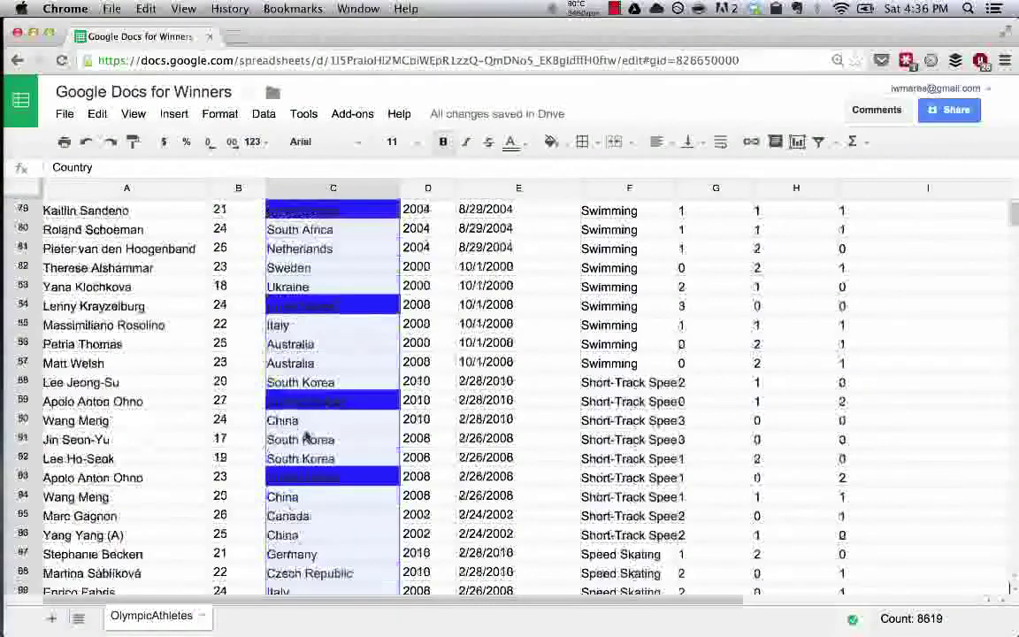
{"action": "scroll", "coordinate": [305, 435], "scroll_direction": "down", "scroll_amount": 14}
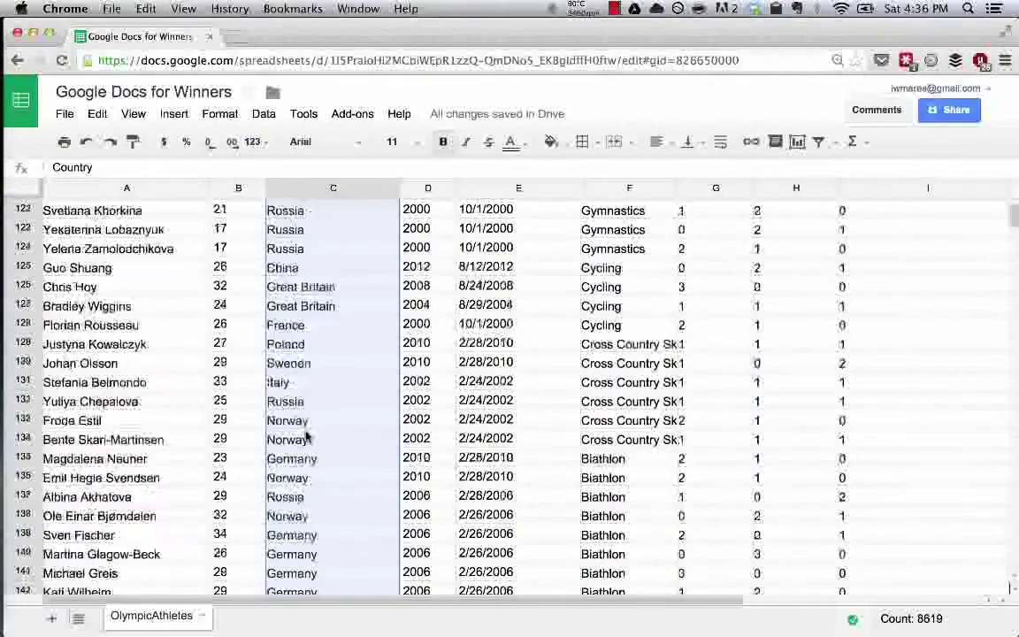
{"action": "scroll", "coordinate": [305, 436], "scroll_direction": "down", "scroll_amount": 19}
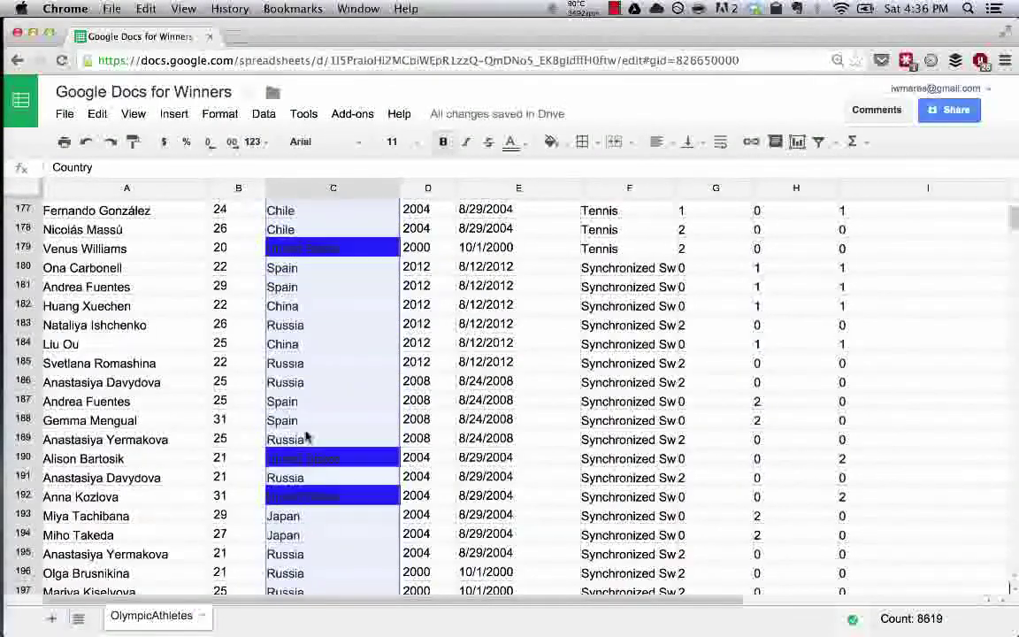
{"action": "scroll", "coordinate": [307, 434], "scroll_direction": "down", "scroll_amount": 8}
{"action": "scroll", "coordinate": [312, 433], "scroll_direction": "up", "scroll_amount": 20}
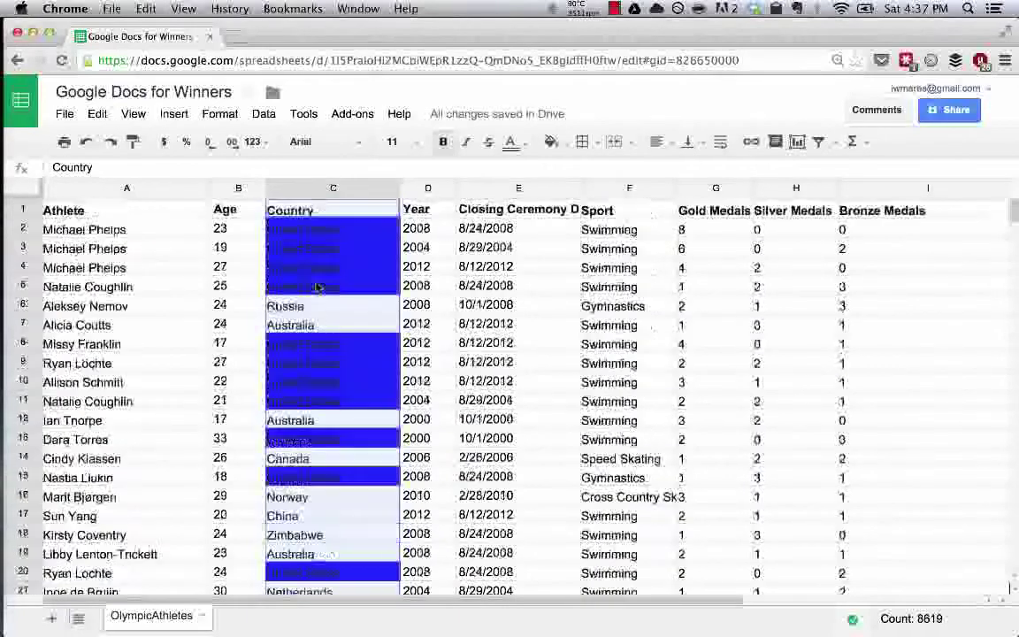
- Clear all formatting from the Country column from the Format menu
{"action": "left_click", "coordinate": [223, 116]}
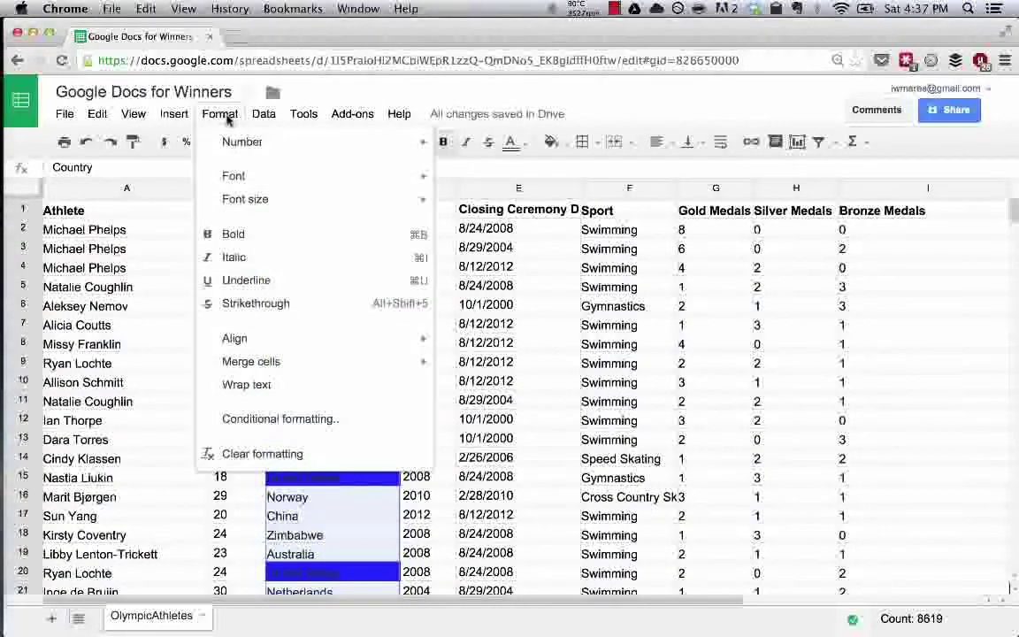
{"action": "left_click", "coordinate": [290, 460]}
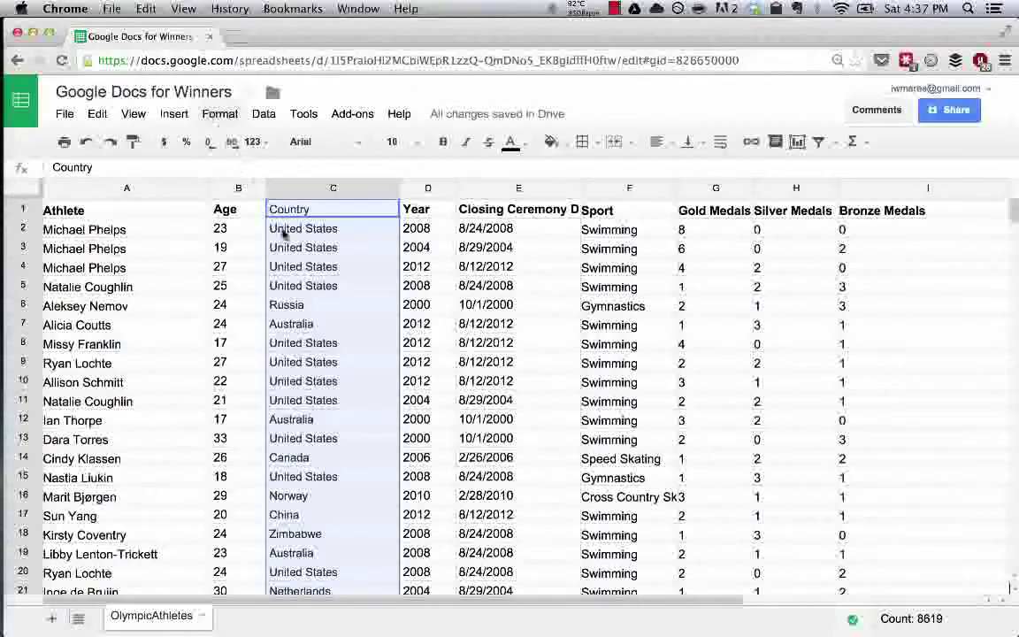
{"action": "left_click", "coordinate": [220, 113]}
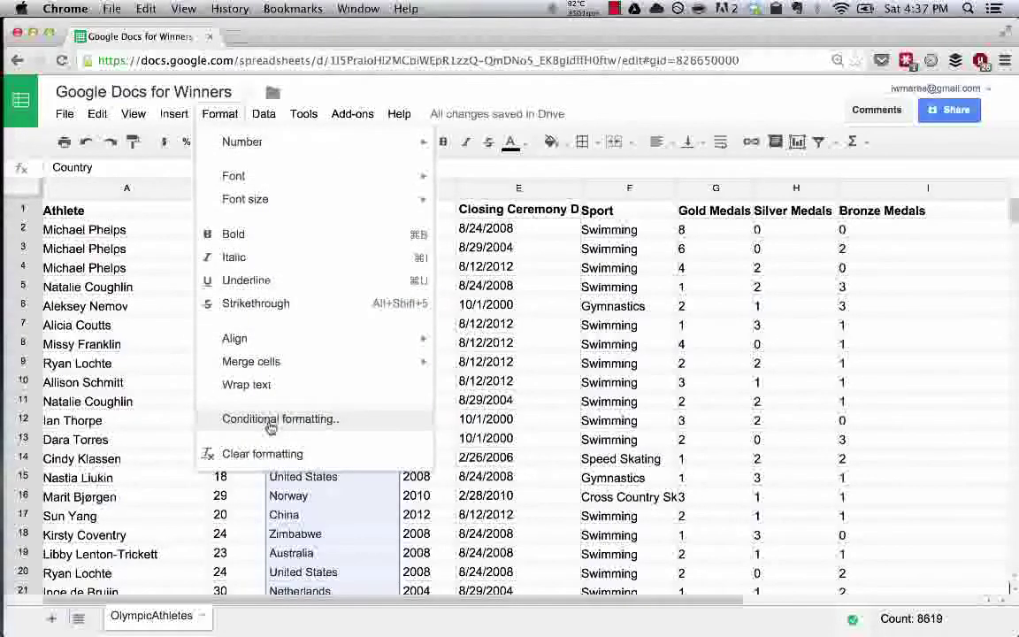
- Start a conditional formatting rule, browse the condition list, then cancel without saving
{"action": "left_click", "coordinate": [270, 422]}
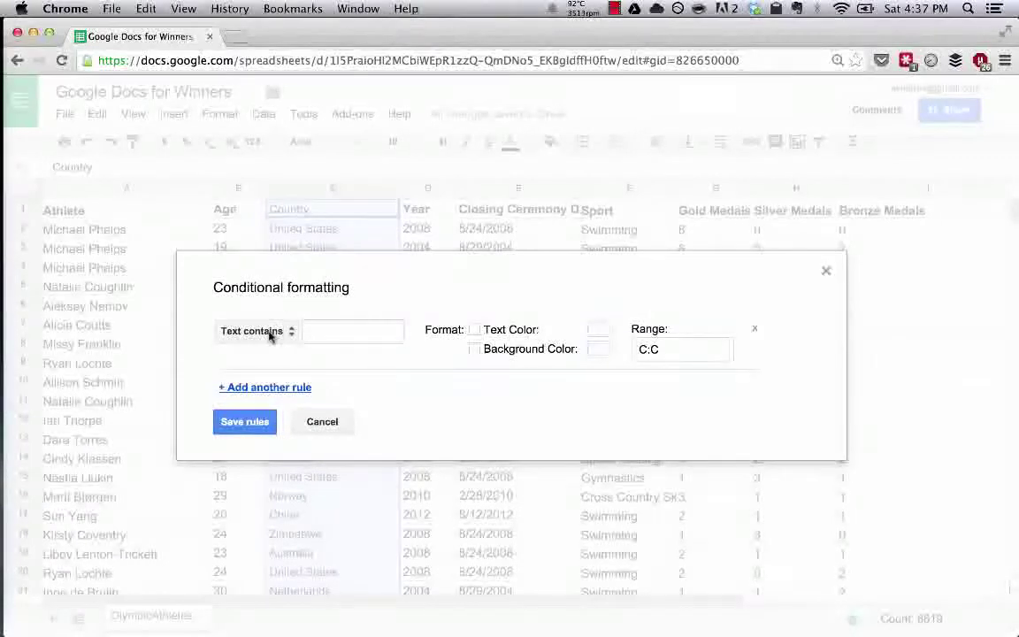
{"action": "left_click", "coordinate": [256, 331]}
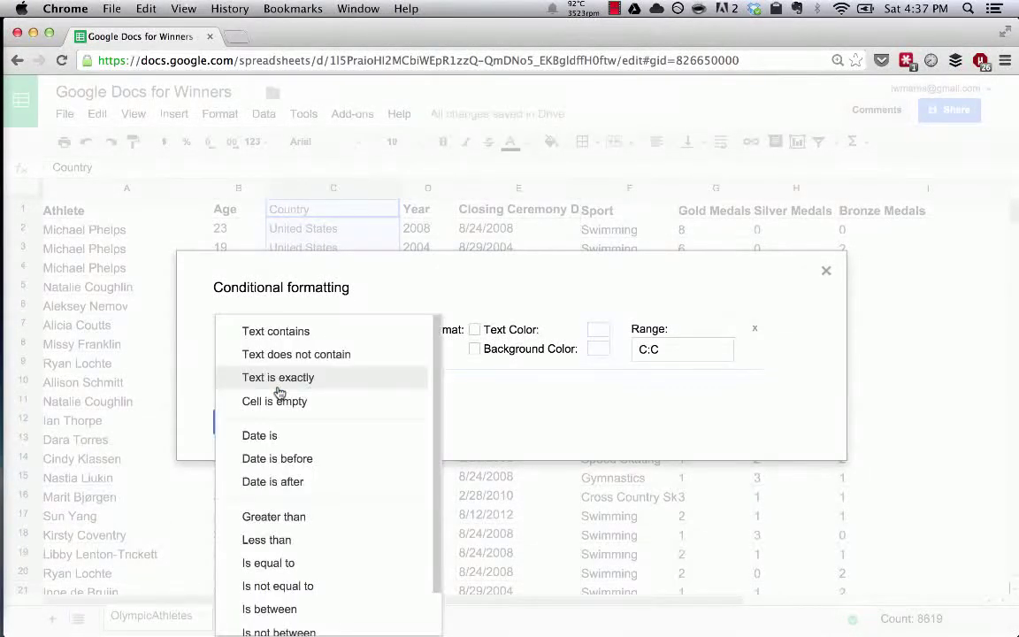
{"action": "scroll", "coordinate": [301, 396], "scroll_direction": "down", "scroll_amount": 1}
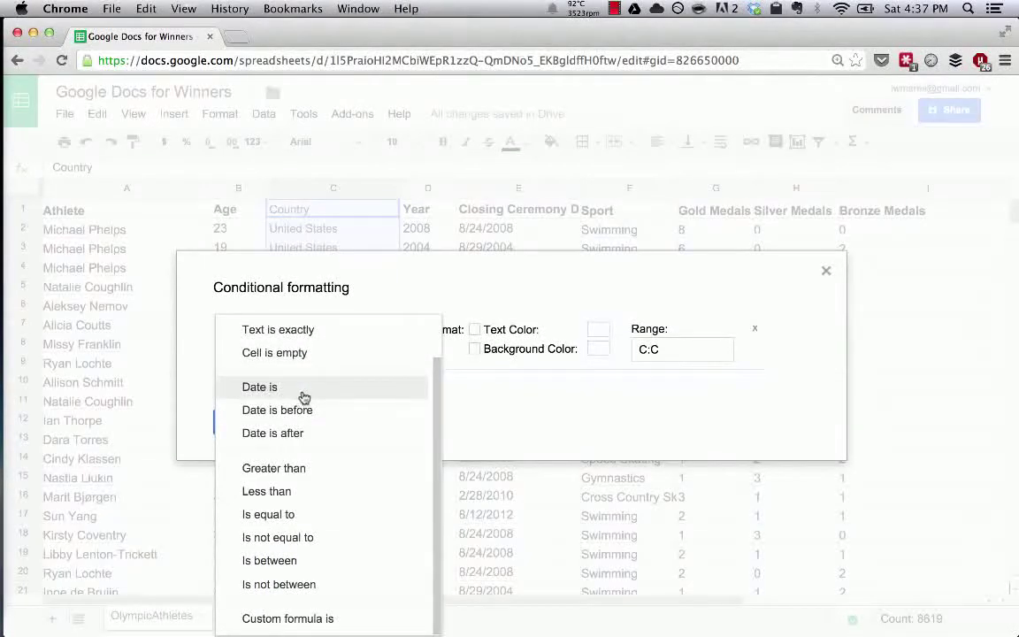
{"action": "left_click", "coordinate": [827, 275]}
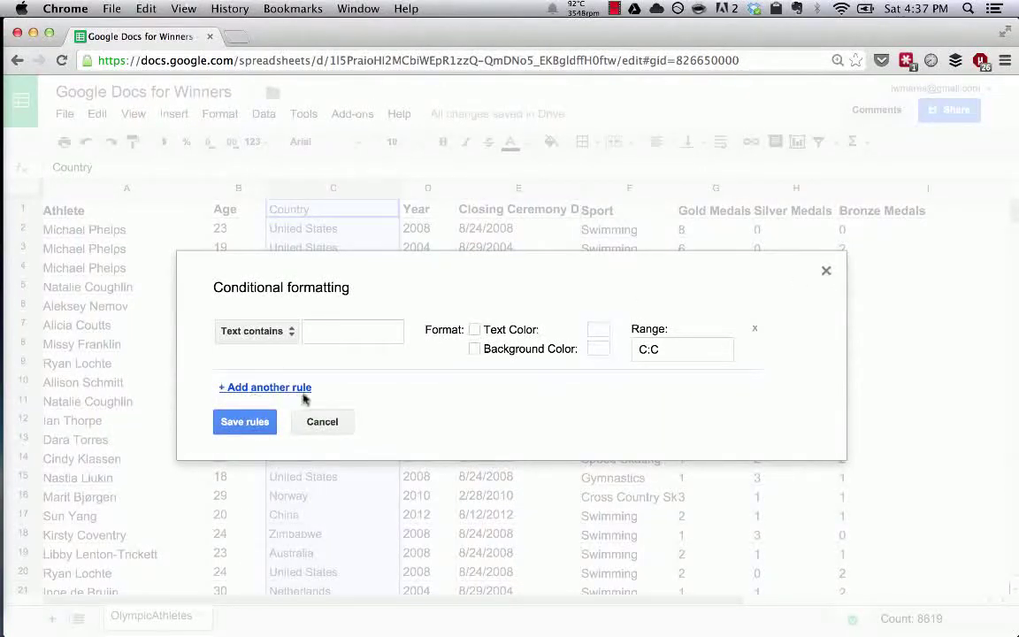
{"action": "left_click", "coordinate": [332, 421]}
- Make the Country header cell C1 bold
{"action": "left_click", "coordinate": [334, 422]}
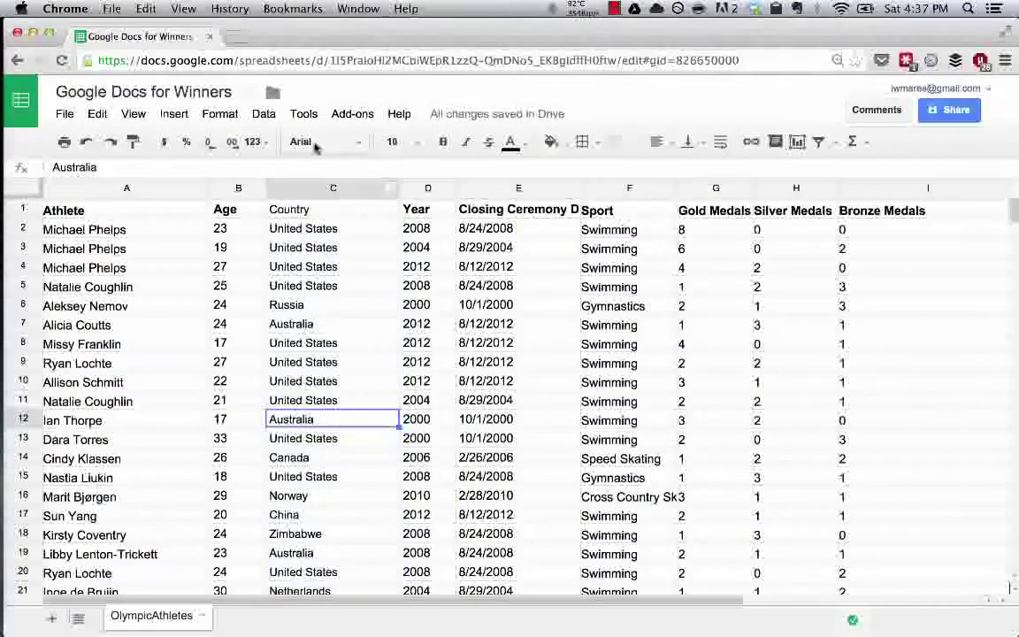
{"action": "left_click", "coordinate": [321, 212]}
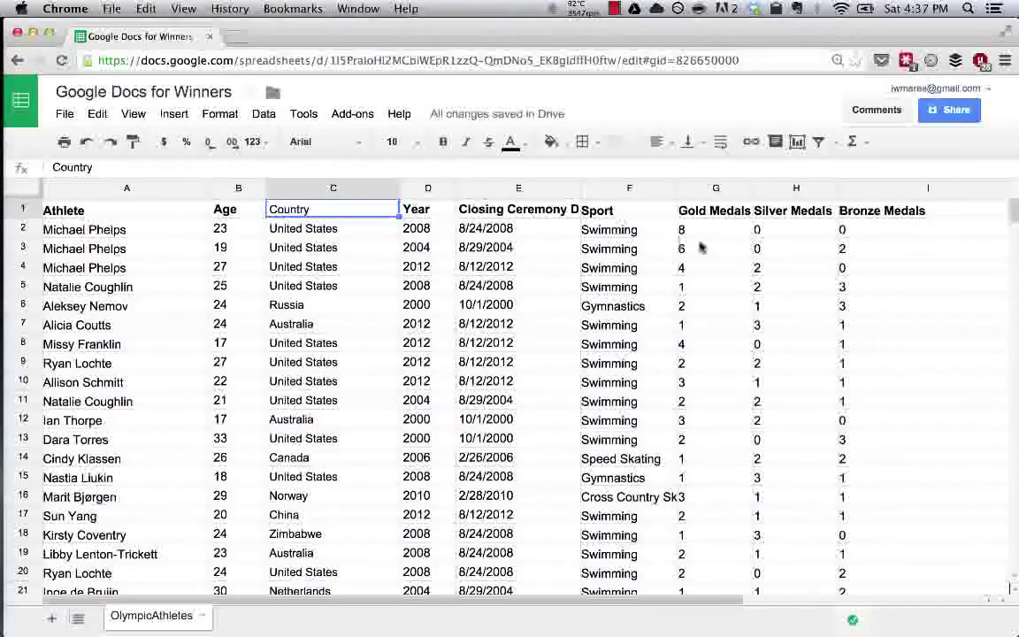
{"action": "key", "text": "super+b"}
- Select the entire Age column B for a new formatting rule
{"action": "left_click", "coordinate": [237, 188]}
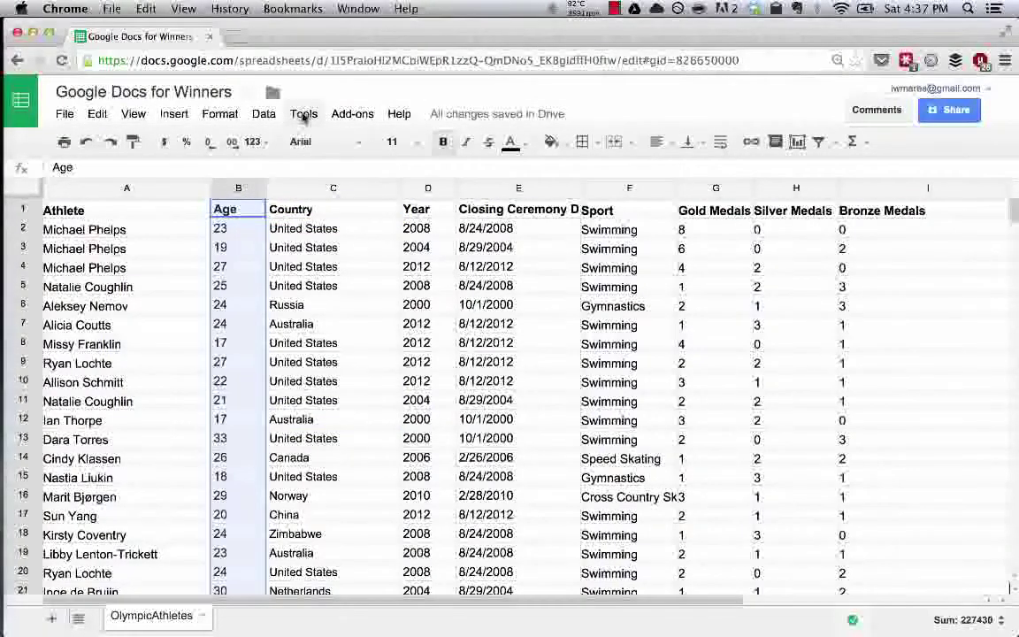
{"action": "left_click", "coordinate": [213, 120]}
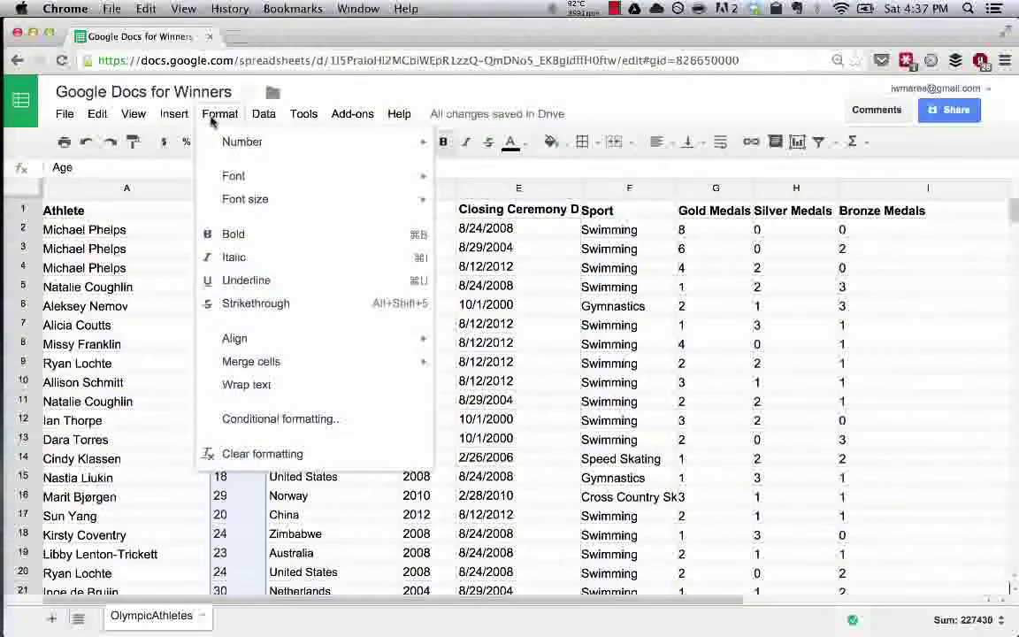
- Add a B:B rule giving values greater than 25 a pale orange background, and save it
{"action": "left_click", "coordinate": [276, 420]}
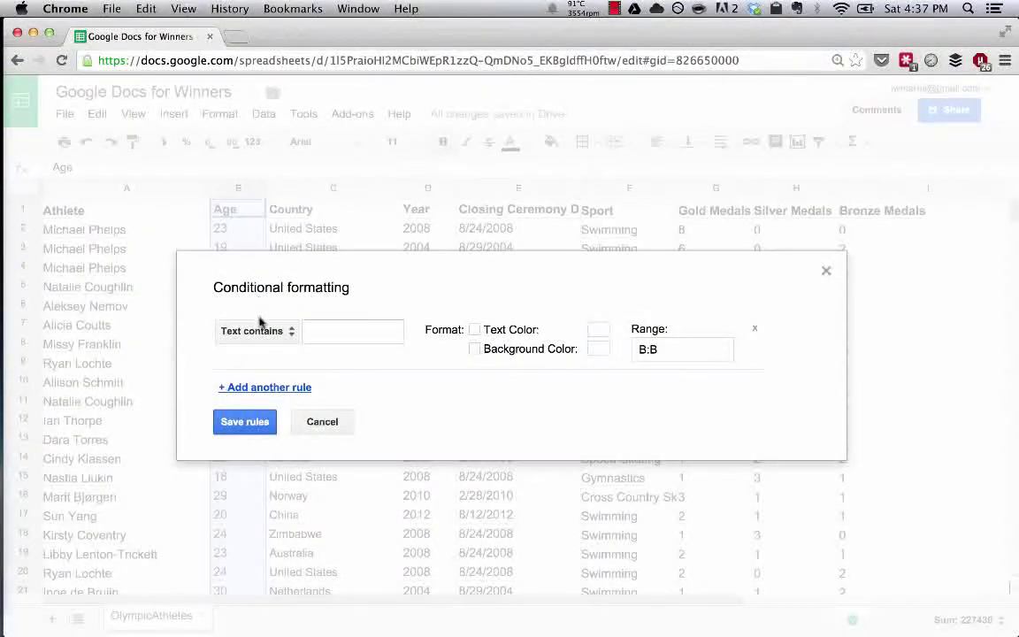
{"action": "left_click", "coordinate": [257, 331]}
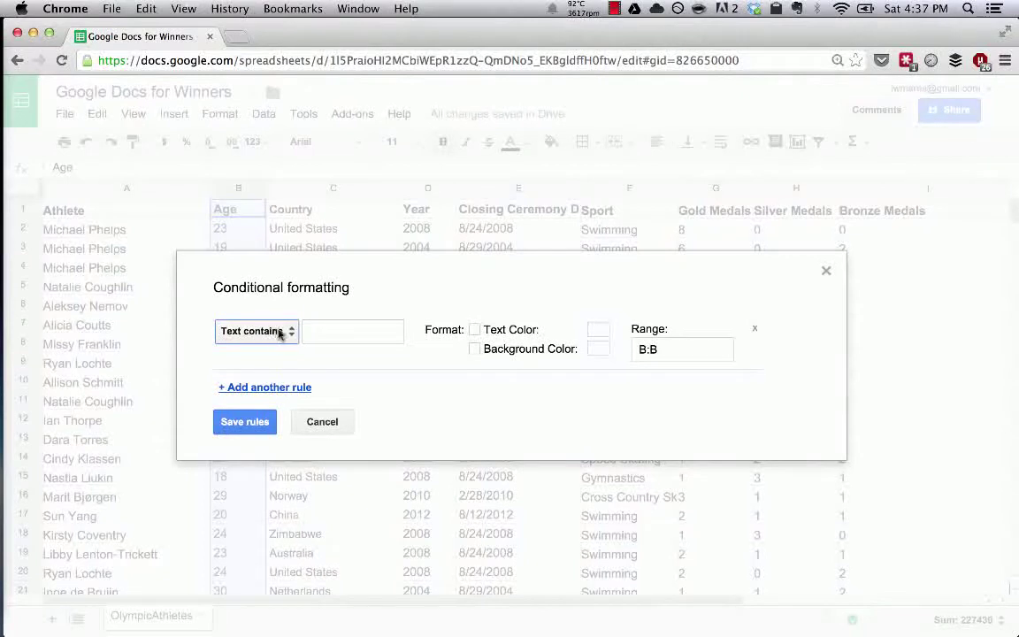
{"action": "left_click", "coordinate": [279, 333]}
{"action": "scroll", "coordinate": [285, 417], "scroll_direction": "down", "scroll_amount": 2}
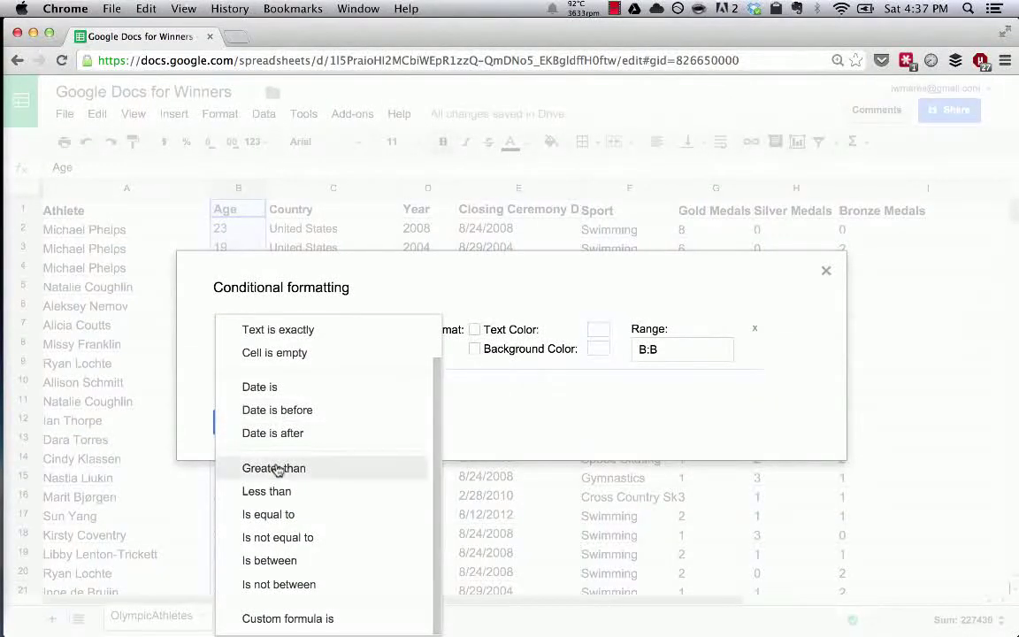
{"action": "left_click", "coordinate": [276, 470]}
{"action": "left_click", "coordinate": [347, 331]}
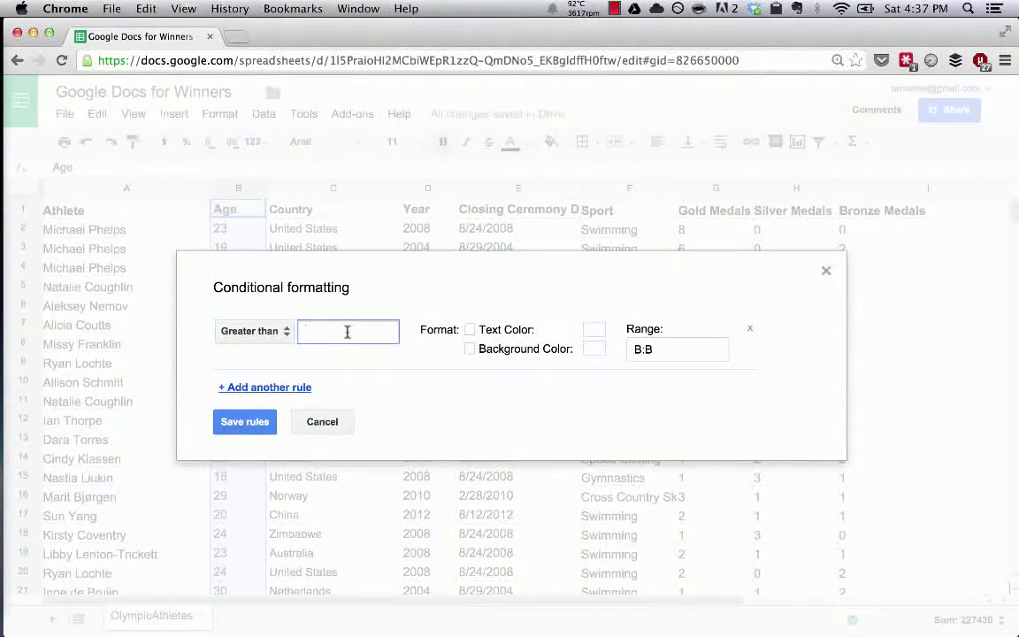
{"action": "type", "text": "25"}
{"action": "left_click", "coordinate": [646, 348]}
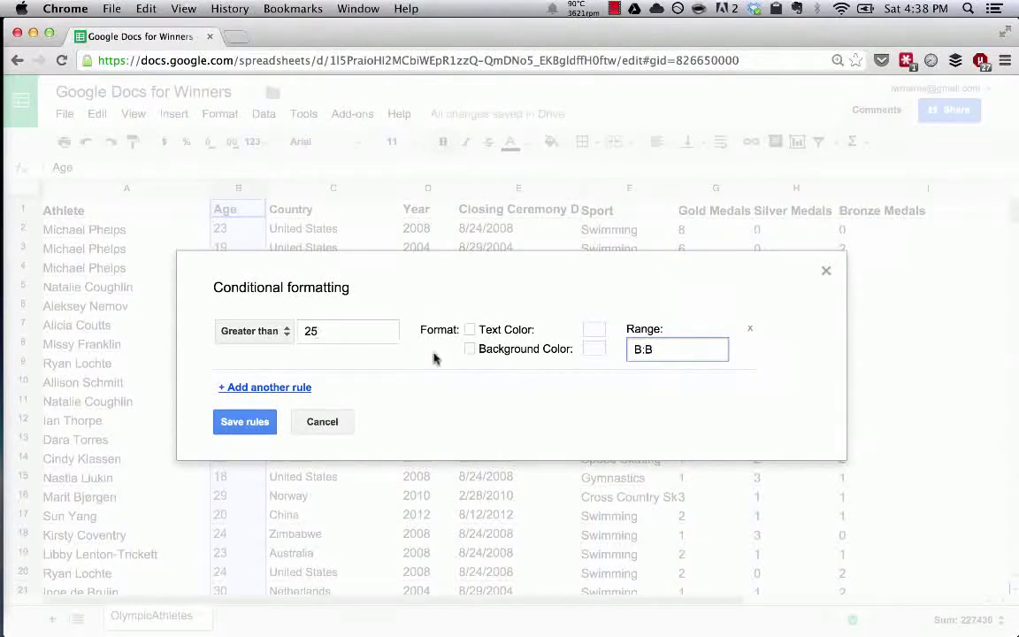
{"action": "left_click", "coordinate": [470, 350]}
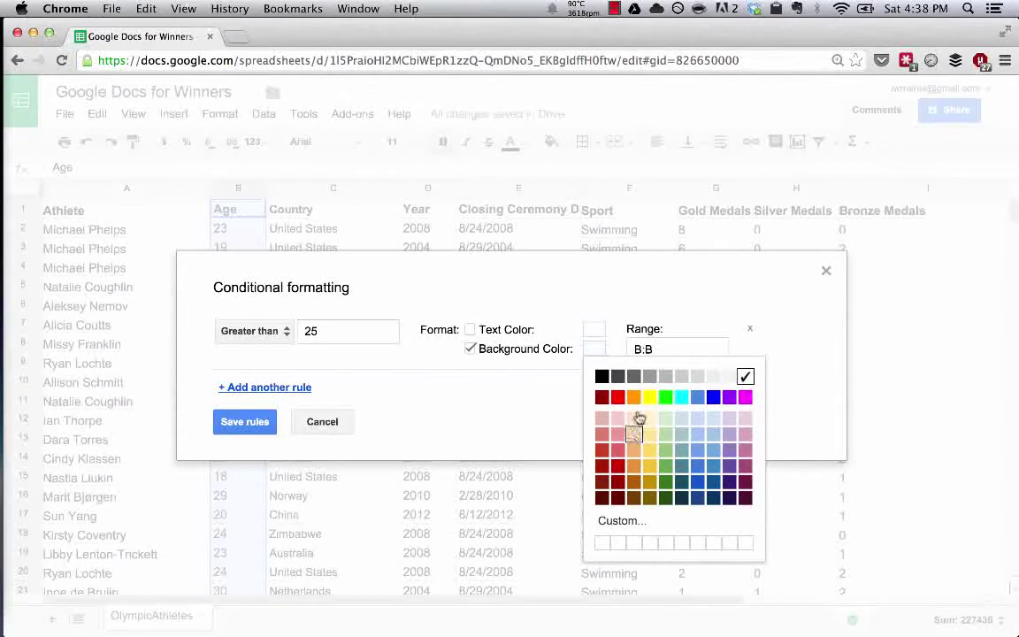
{"action": "left_click", "coordinate": [650, 442]}
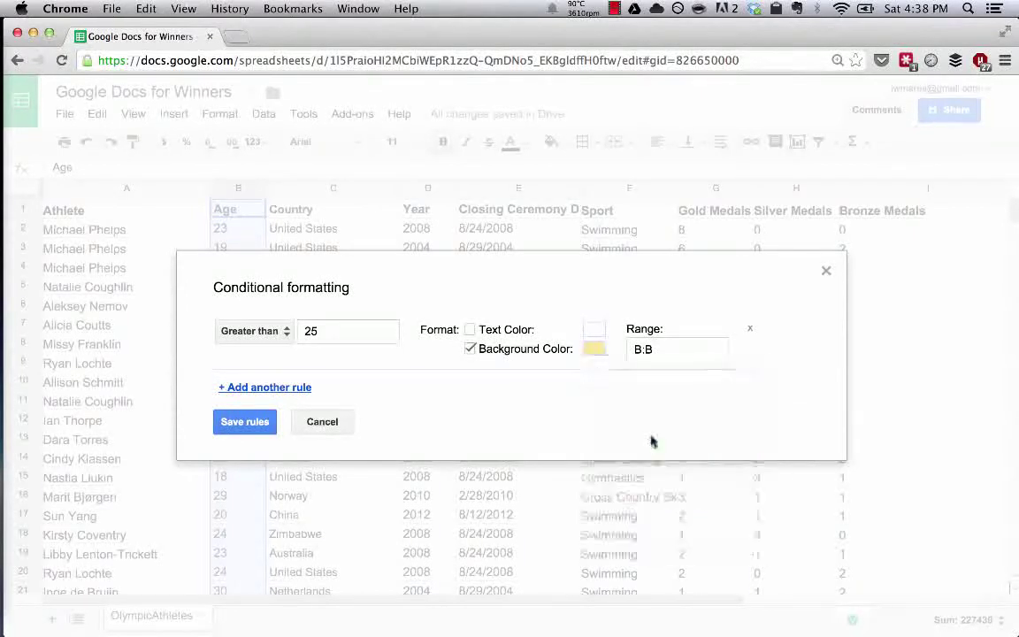
{"action": "left_click", "coordinate": [236, 422]}
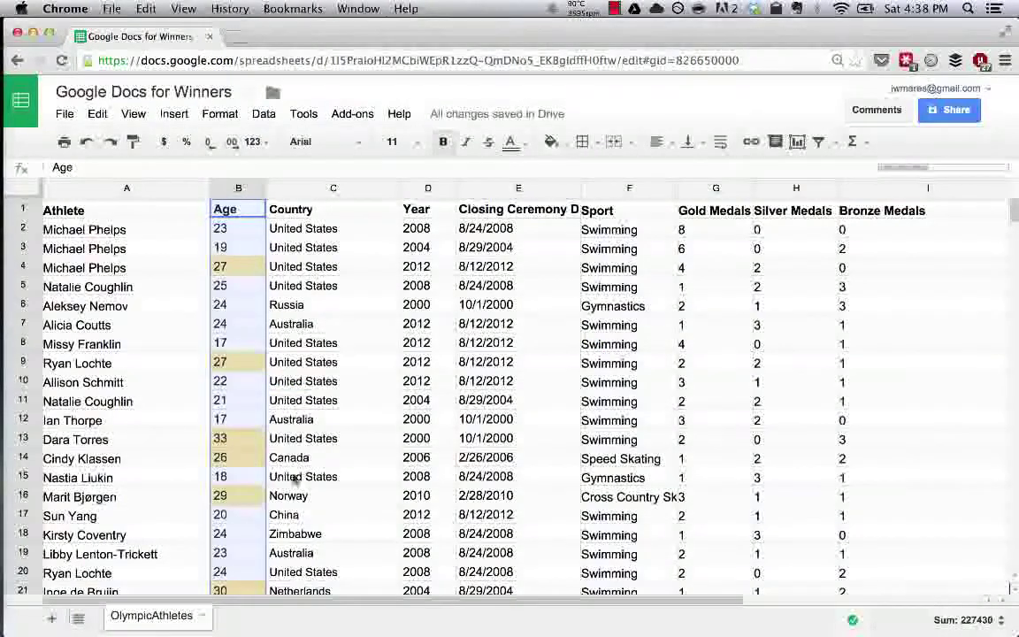
- Deselect column B and scroll through the sheet to confirm ages over 25 are shaded
{"action": "left_click", "coordinate": [305, 424]}
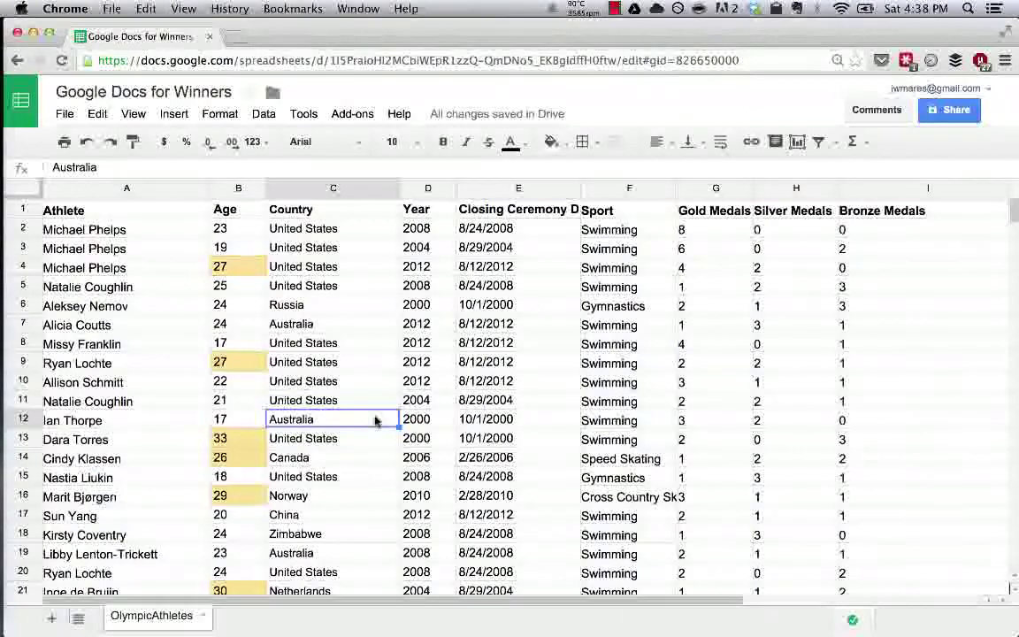
{"action": "scroll", "coordinate": [375, 418], "scroll_direction": "down", "scroll_amount": 5}
{"action": "scroll", "coordinate": [376, 421], "scroll_direction": "down", "scroll_amount": 14}
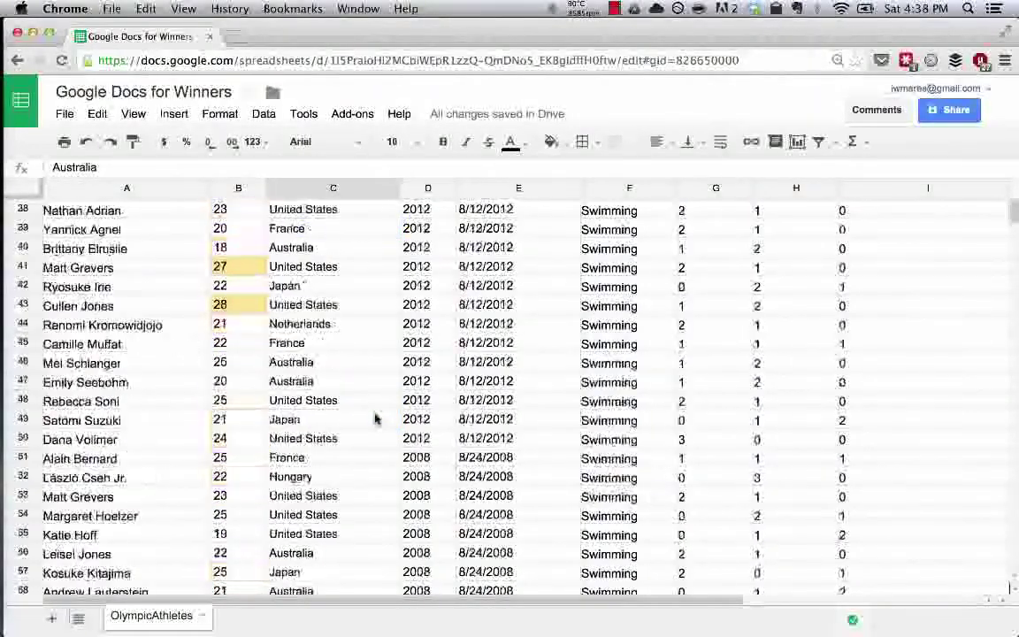
{"action": "scroll", "coordinate": [375, 420], "scroll_direction": "down", "scroll_amount": 20}
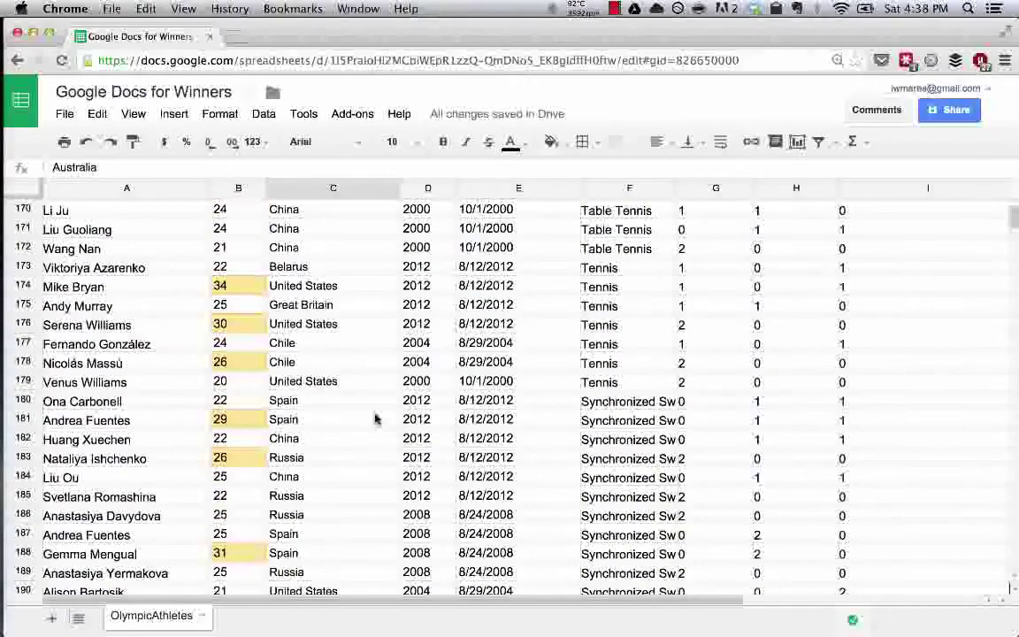
{"action": "scroll", "coordinate": [375, 419], "scroll_direction": "down", "scroll_amount": 20}
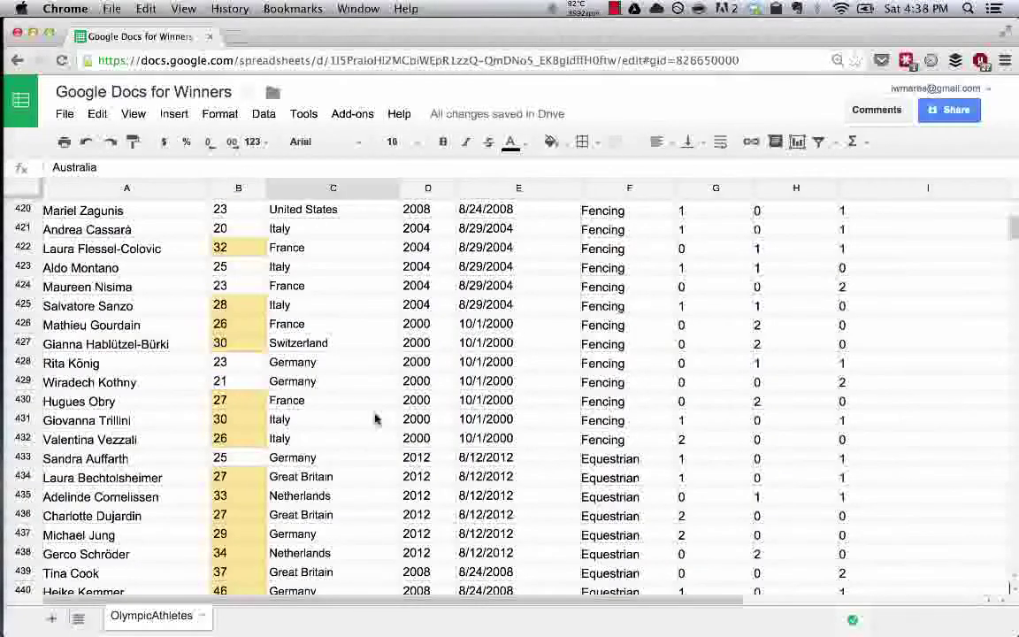
{"action": "scroll", "coordinate": [375, 419], "scroll_direction": "down", "scroll_amount": 10}
{"action": "scroll", "coordinate": [375, 420], "scroll_direction": "down", "scroll_amount": 15}
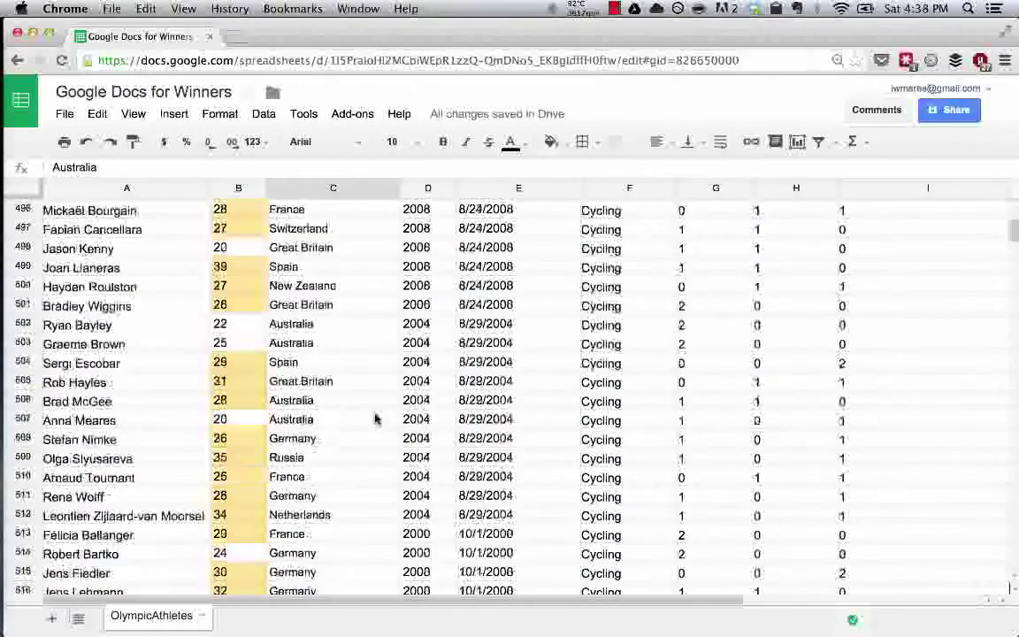
{"action": "scroll", "coordinate": [375, 419], "scroll_direction": "down", "scroll_amount": 15}
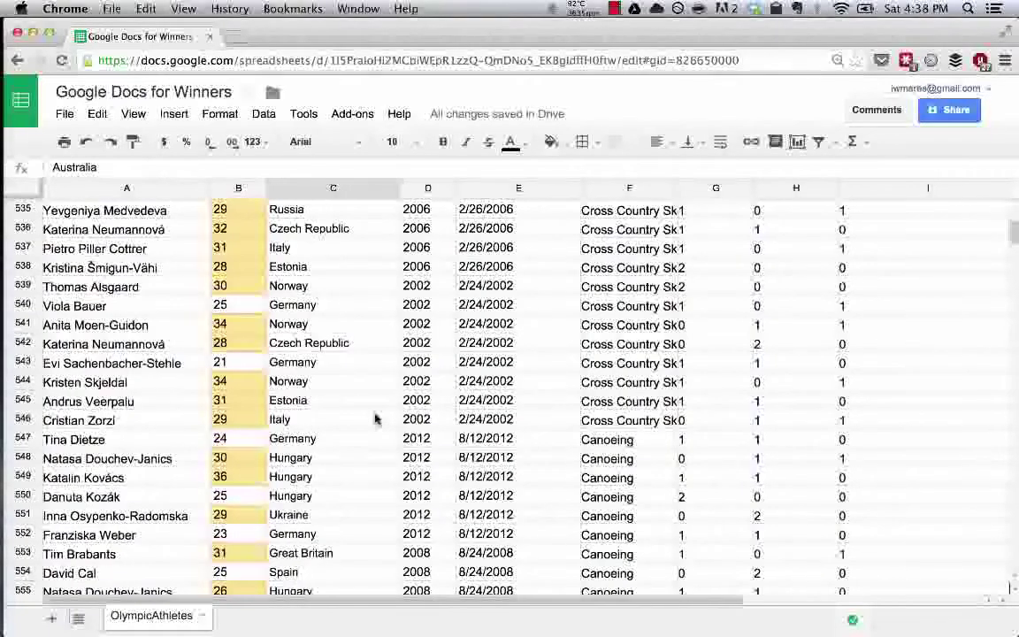
{"action": "scroll", "coordinate": [375, 419], "scroll_direction": "up", "scroll_amount": 20}
{"action": "scroll", "coordinate": [375, 420], "scroll_direction": "up", "scroll_amount": 20}
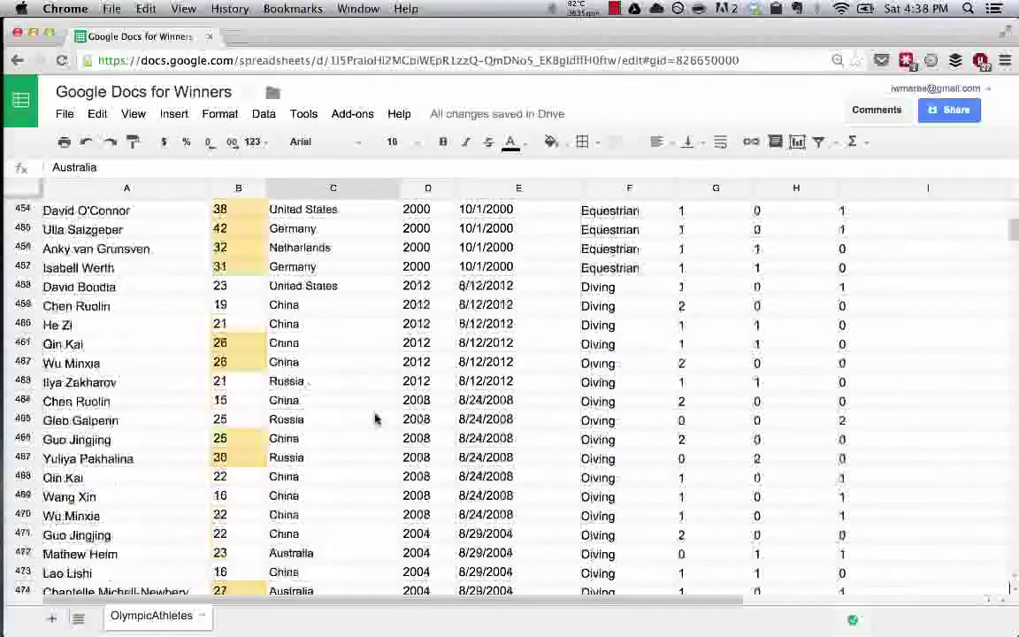
{"action": "scroll", "coordinate": [375, 419], "scroll_direction": "up", "scroll_amount": 20}
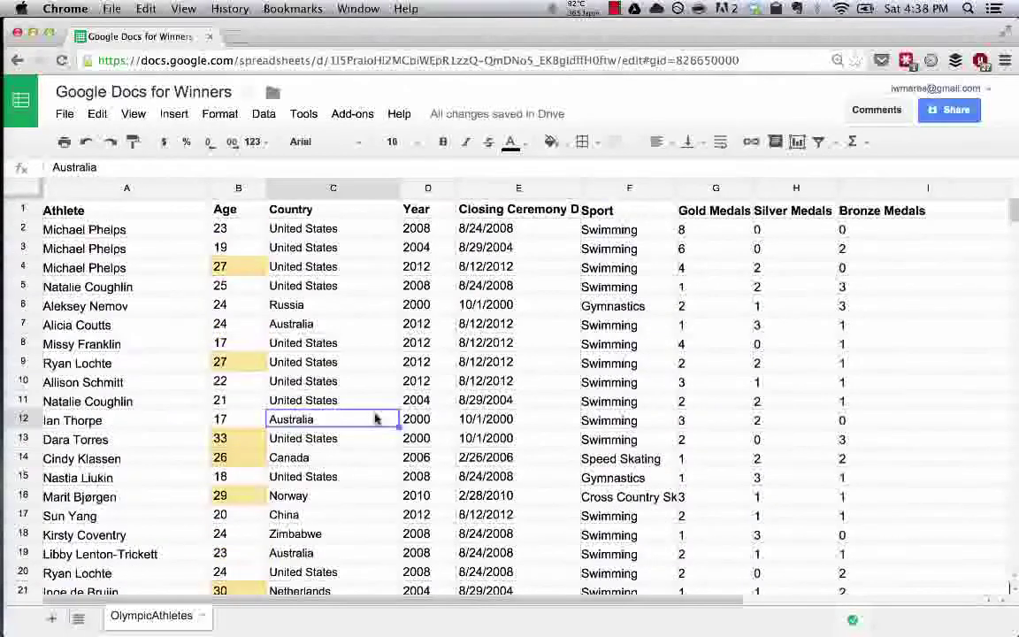
- Sort the sheet by the Year column D ascending (A → Z)
{"action": "left_click", "coordinate": [427, 189]}
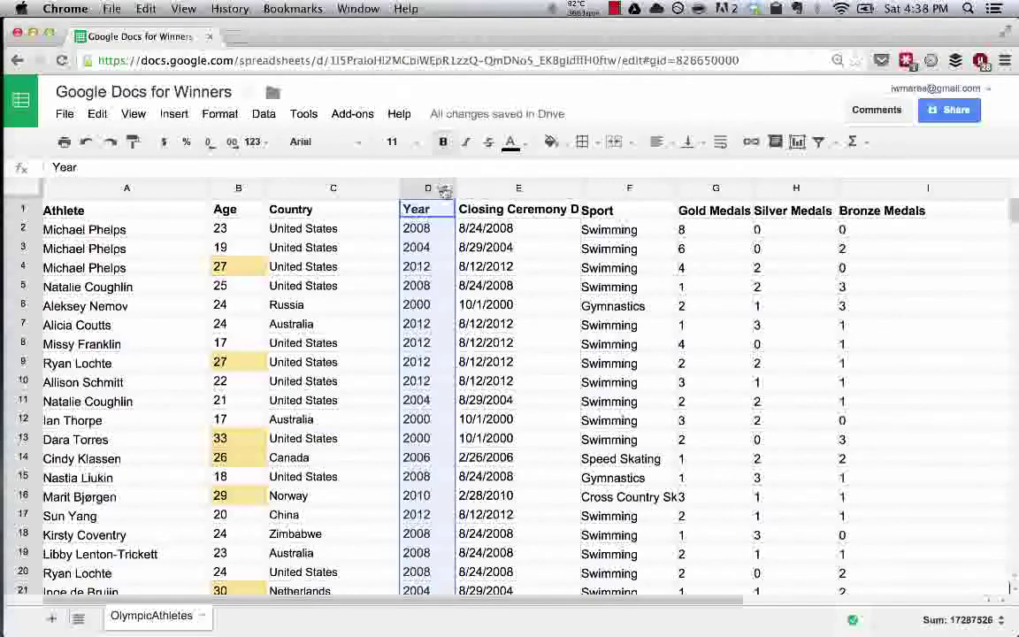
{"action": "left_click", "coordinate": [446, 190]}
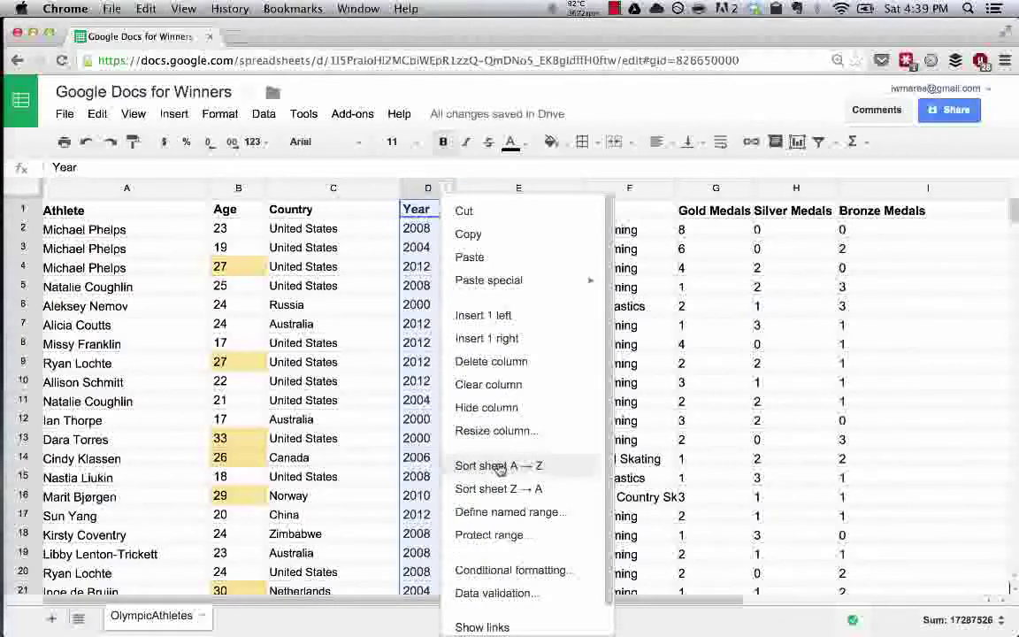
{"action": "left_click", "coordinate": [498, 466]}
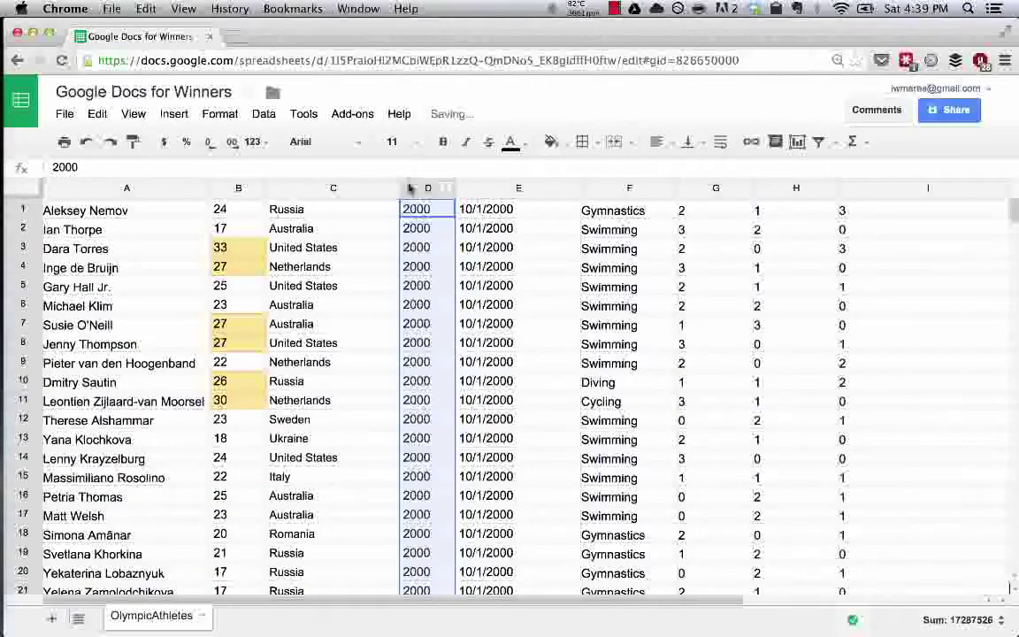
{"action": "left_click", "coordinate": [490, 361]}
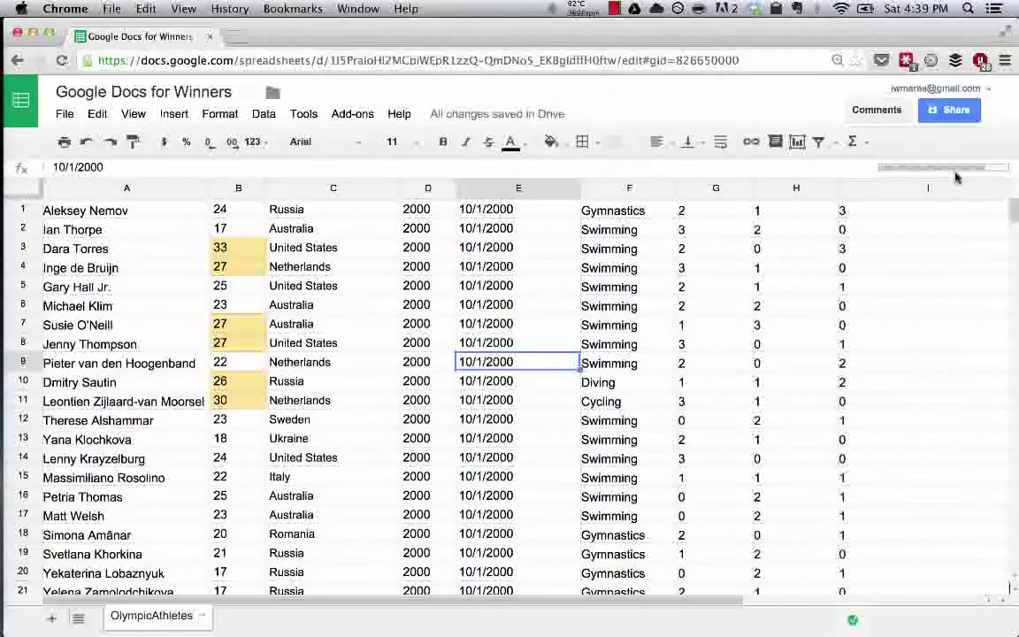
- Scroll through the sorted rows to review the pale orange age highlighting
{"action": "scroll", "coordinate": [485, 445], "scroll_direction": "down", "scroll_amount": 10}
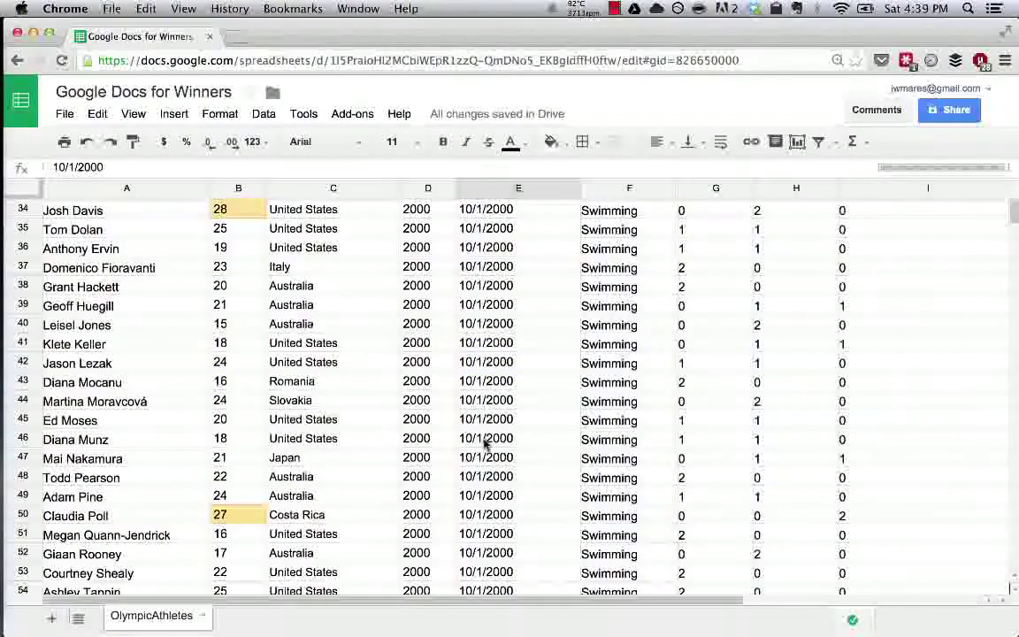
{"action": "scroll", "coordinate": [485, 445], "scroll_direction": "down", "scroll_amount": 1}
{"action": "scroll", "coordinate": [485, 445], "scroll_direction": "down", "scroll_amount": 12}
{"action": "scroll", "coordinate": [484, 445], "scroll_direction": "up", "scroll_amount": 1}
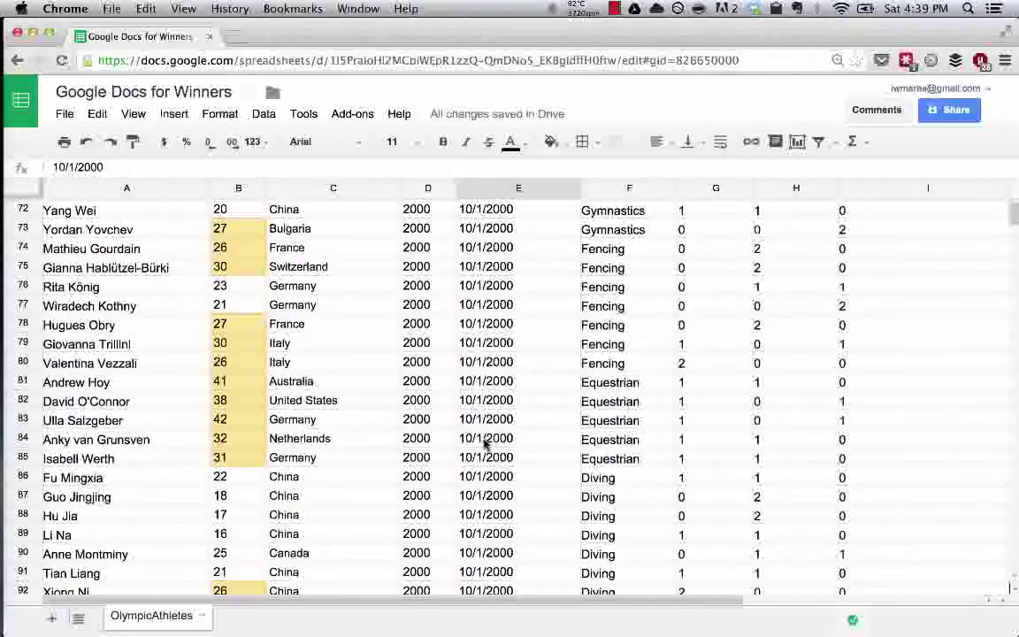
{"action": "scroll", "coordinate": [155, 353], "scroll_direction": "up", "scroll_amount": 5}
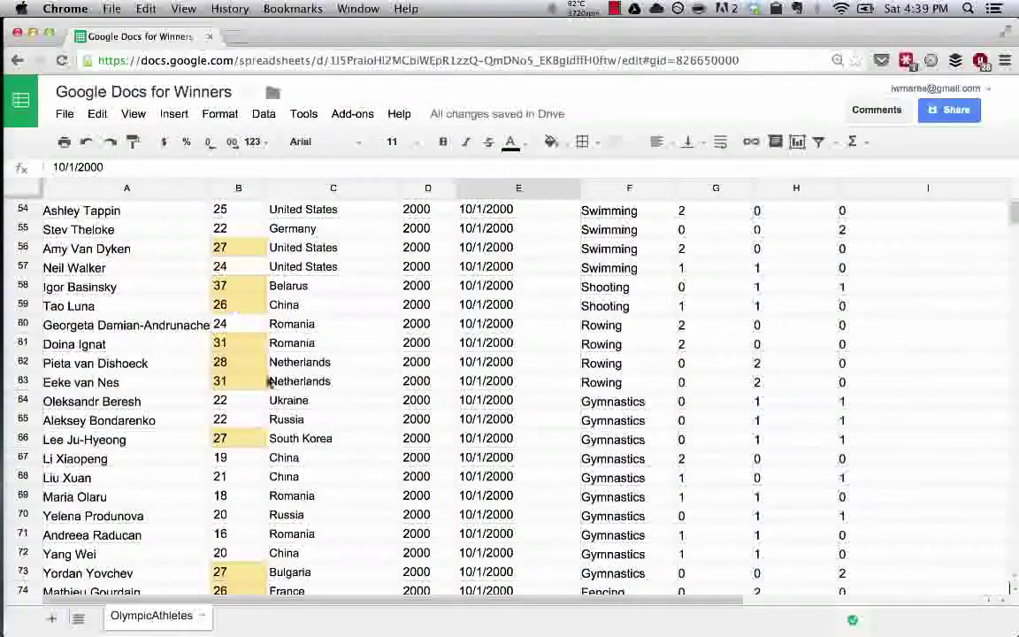
{"action": "scroll", "coordinate": [251, 305], "scroll_direction": "up", "scroll_amount": 12}
{"action": "scroll", "coordinate": [259, 422], "scroll_direction": "up", "scroll_amount": 4}
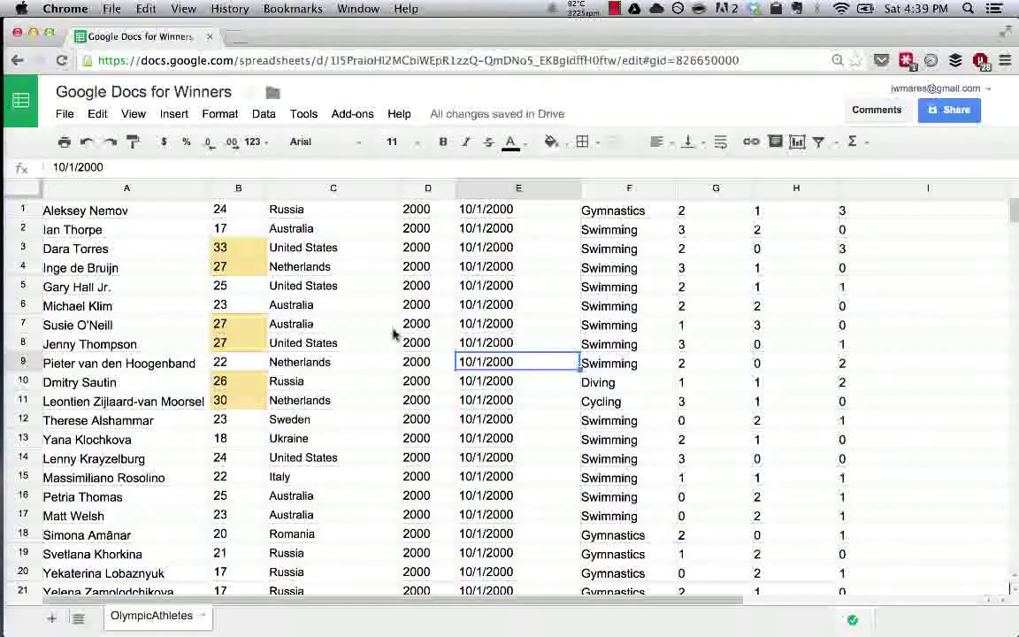
{"action": "scroll", "coordinate": [394, 333], "scroll_direction": "down", "scroll_amount": 6}
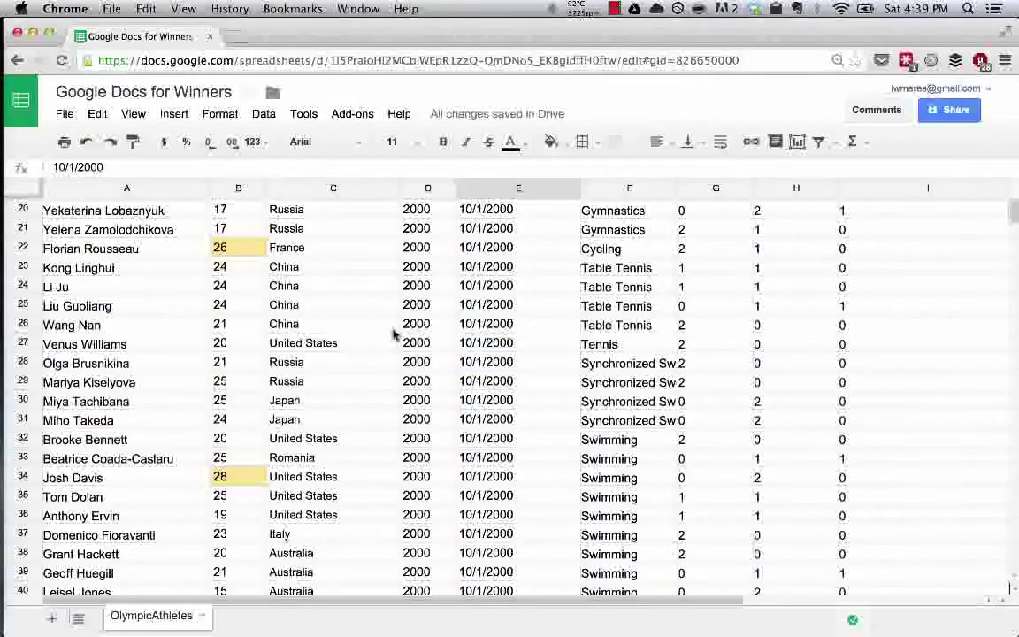
{"action": "scroll", "coordinate": [395, 334], "scroll_direction": "down", "scroll_amount": 15}
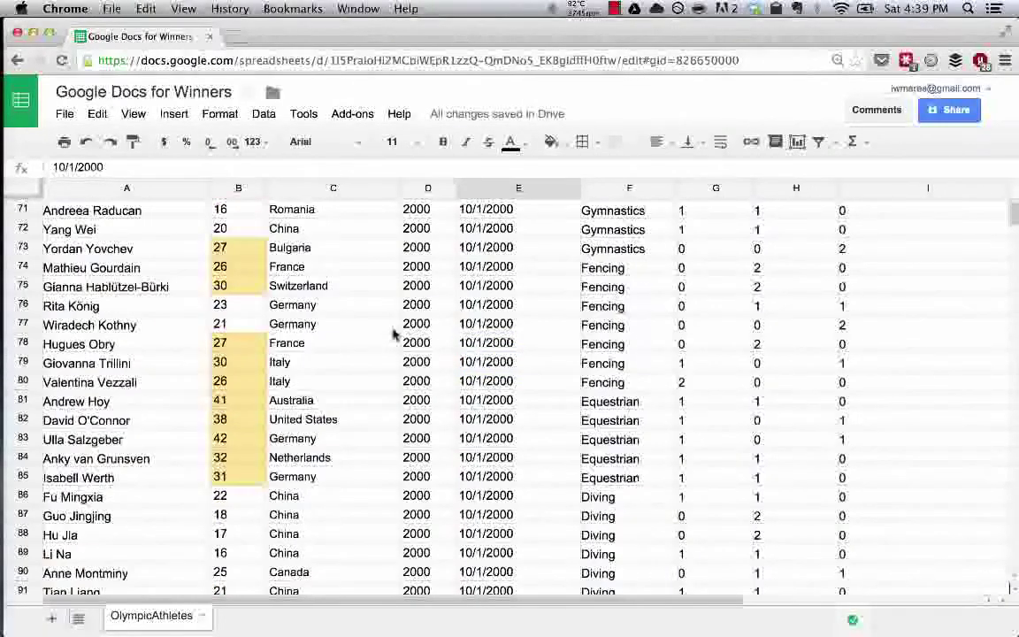
{"action": "scroll", "coordinate": [394, 333], "scroll_direction": "down", "scroll_amount": 1}
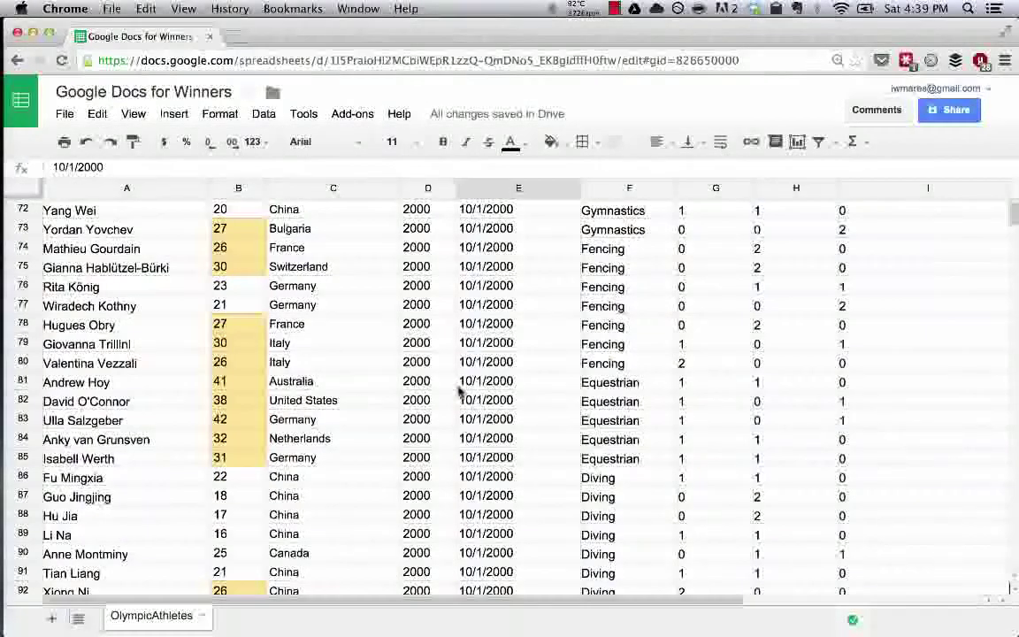
{"action": "scroll", "coordinate": [460, 390], "scroll_direction": "up", "scroll_amount": 10}
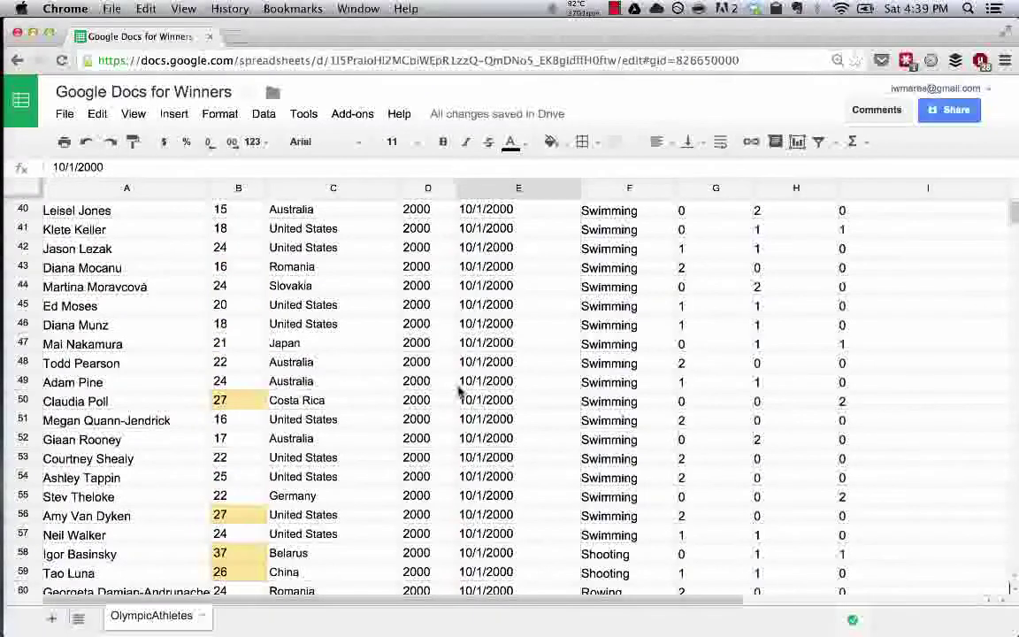
{"action": "scroll", "coordinate": [459, 390], "scroll_direction": "up", "scroll_amount": 13}
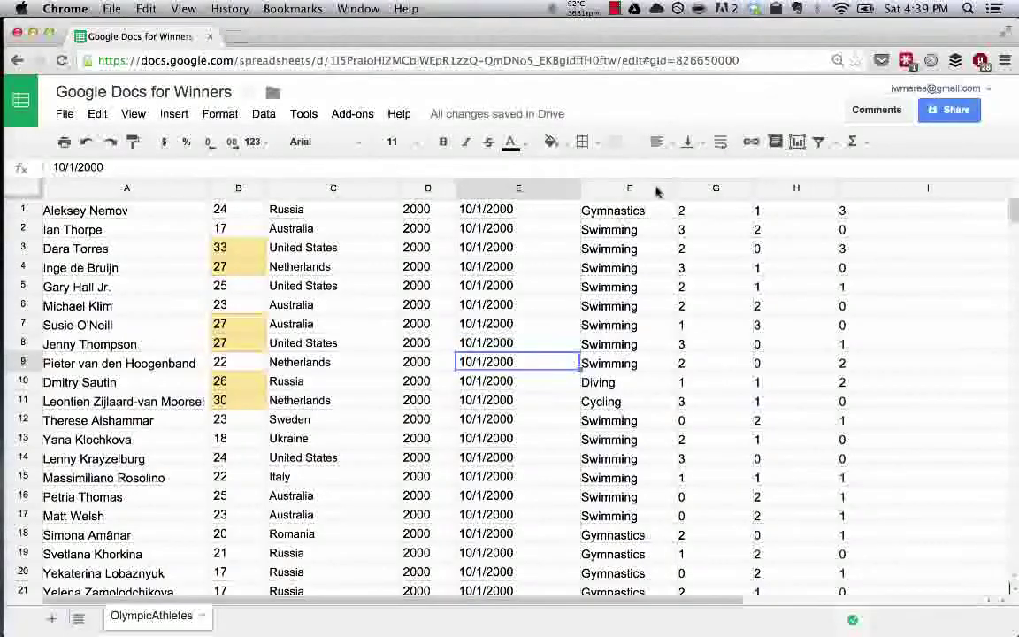
- Undo the Year sort to bring back the header row and original athlete order
{"action": "left_click", "coordinate": [569, 190]}
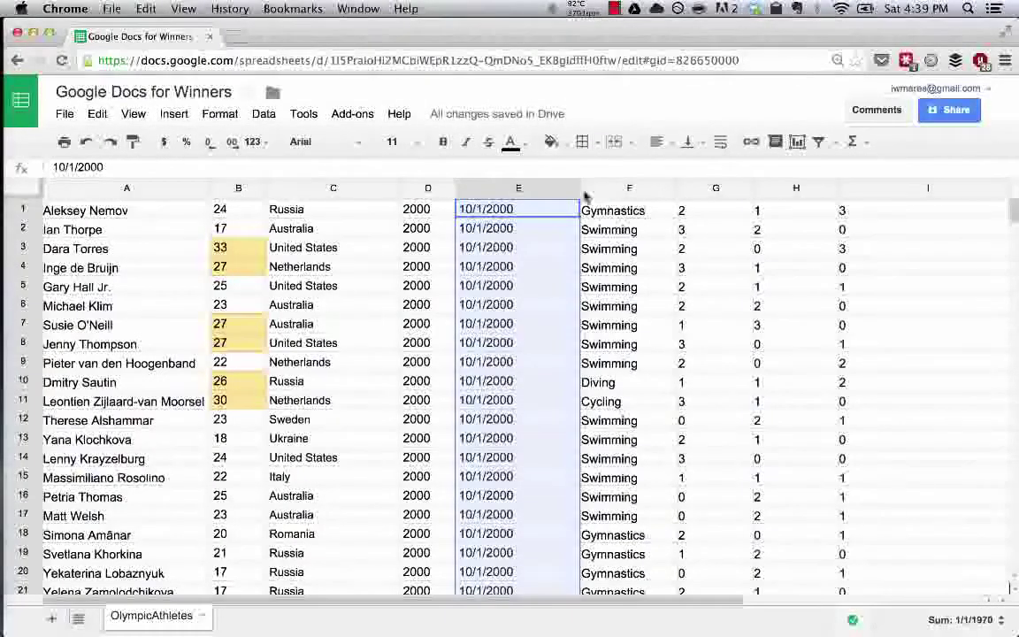
{"action": "left_click", "coordinate": [571, 189]}
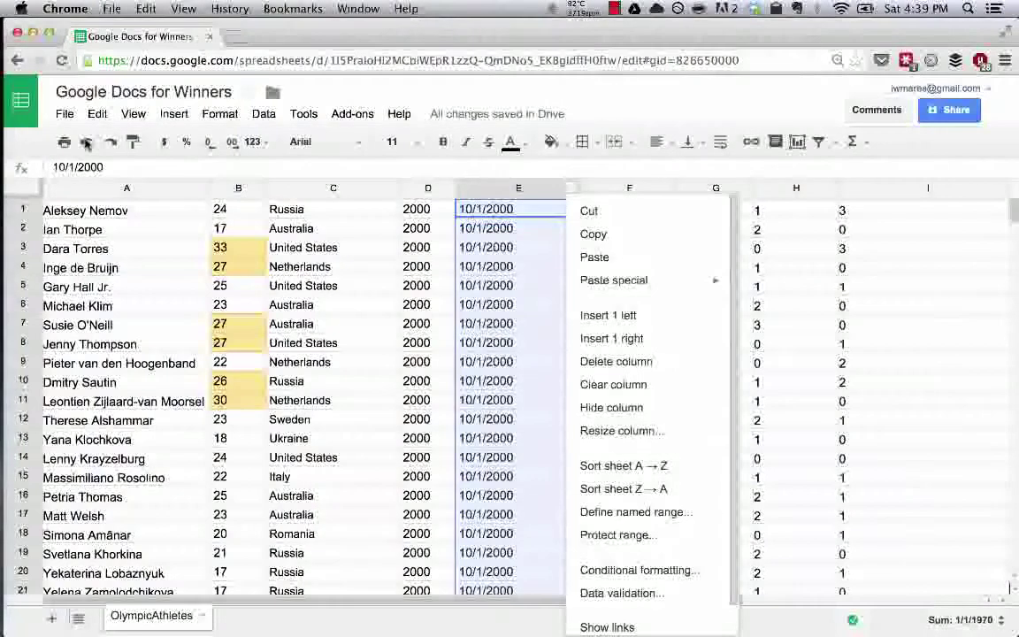
{"action": "left_click", "coordinate": [794, 306]}
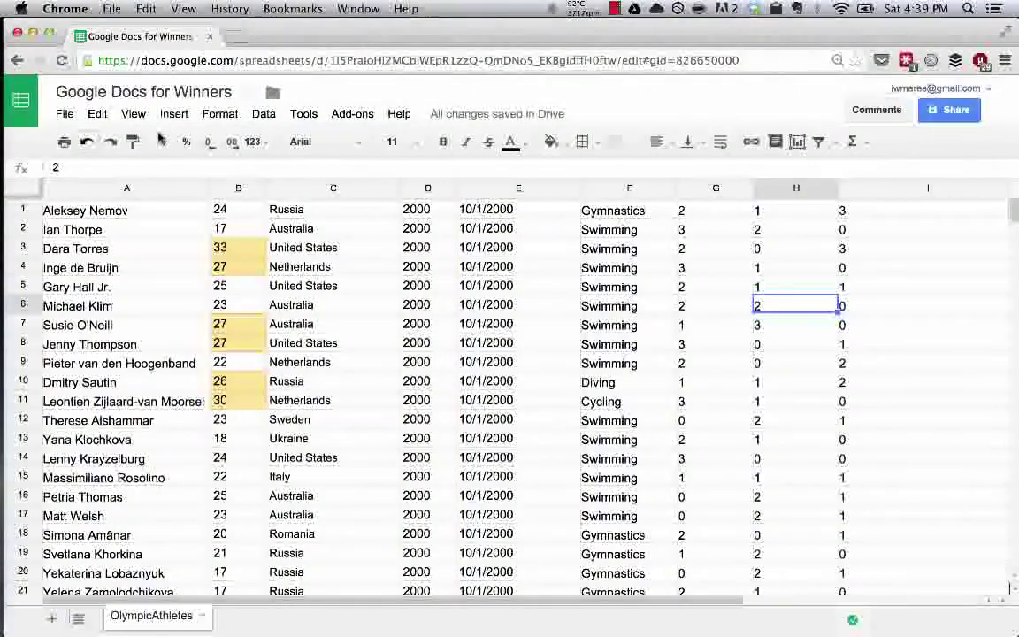
{"action": "left_click", "coordinate": [86, 141]}
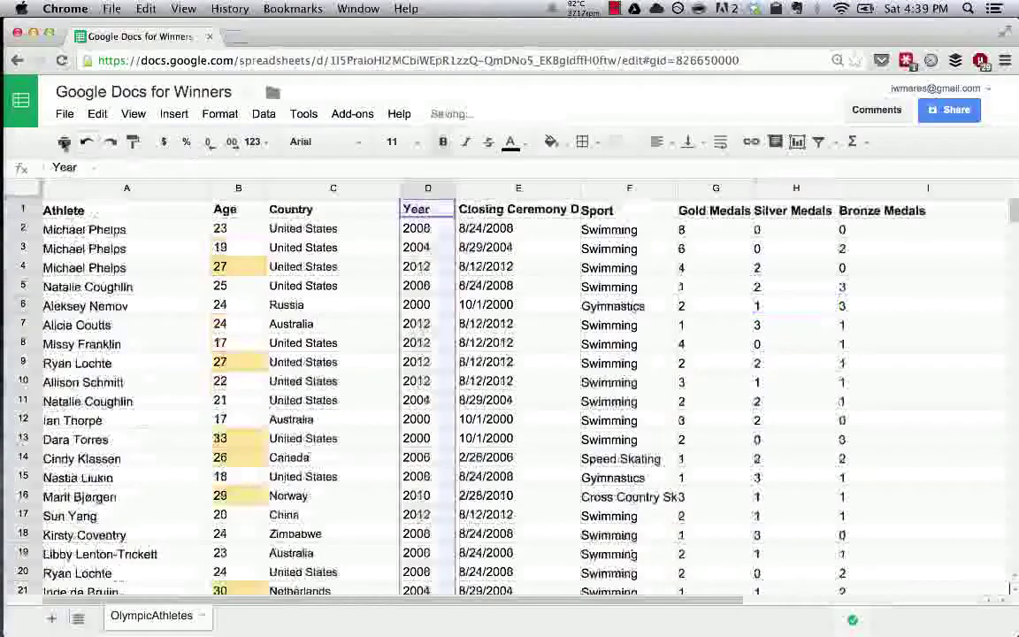
{"action": "left_click", "coordinate": [636, 288]}
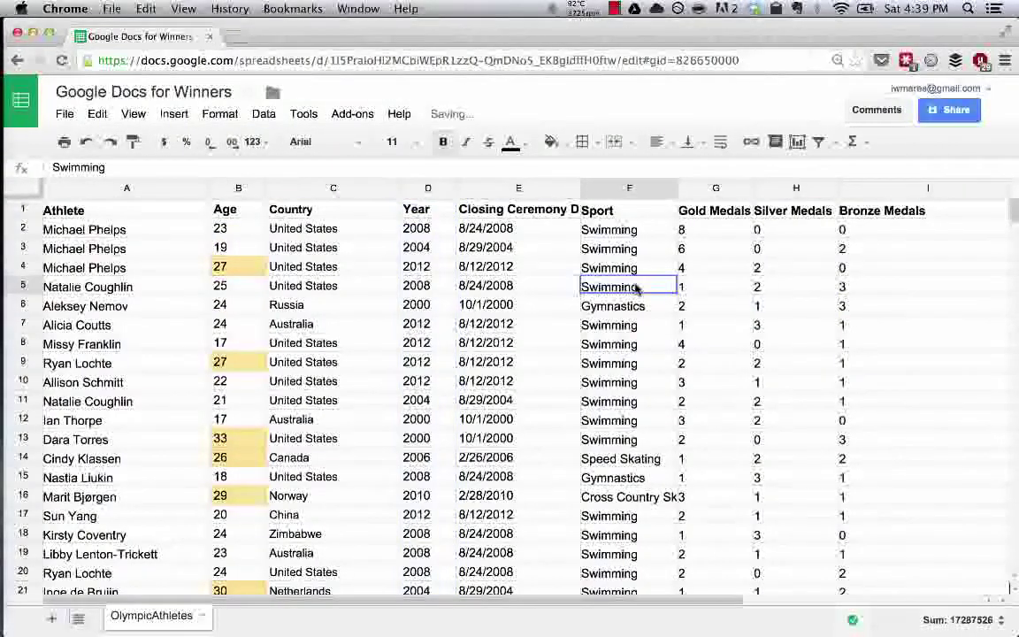